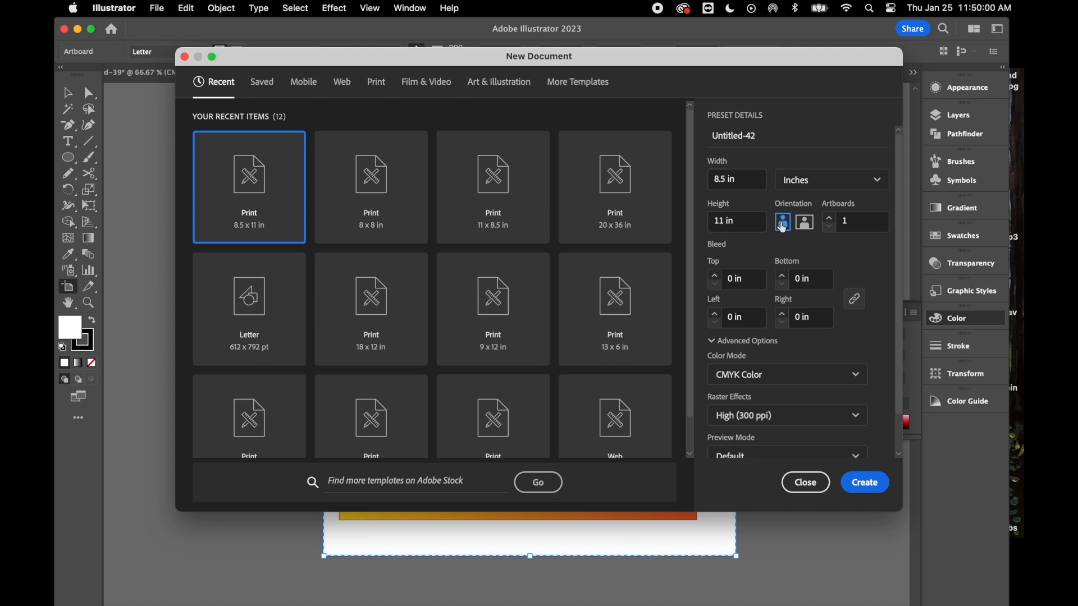
Create a new CMYK print document in portrait orientation, 8.5 in wide and 11 in high.
left_click(854, 483)
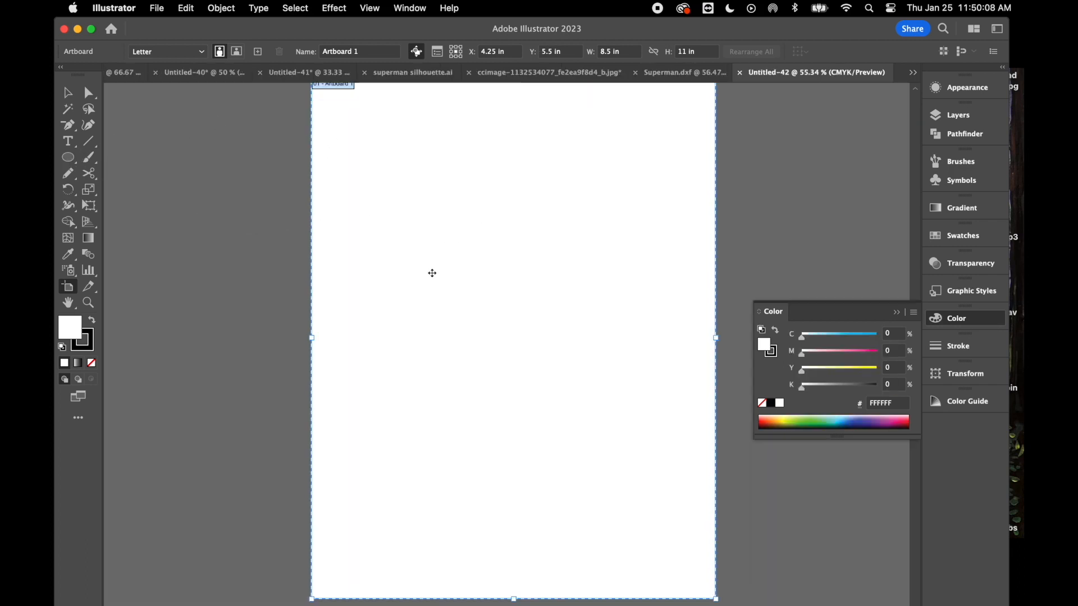
left_click(77, 95)
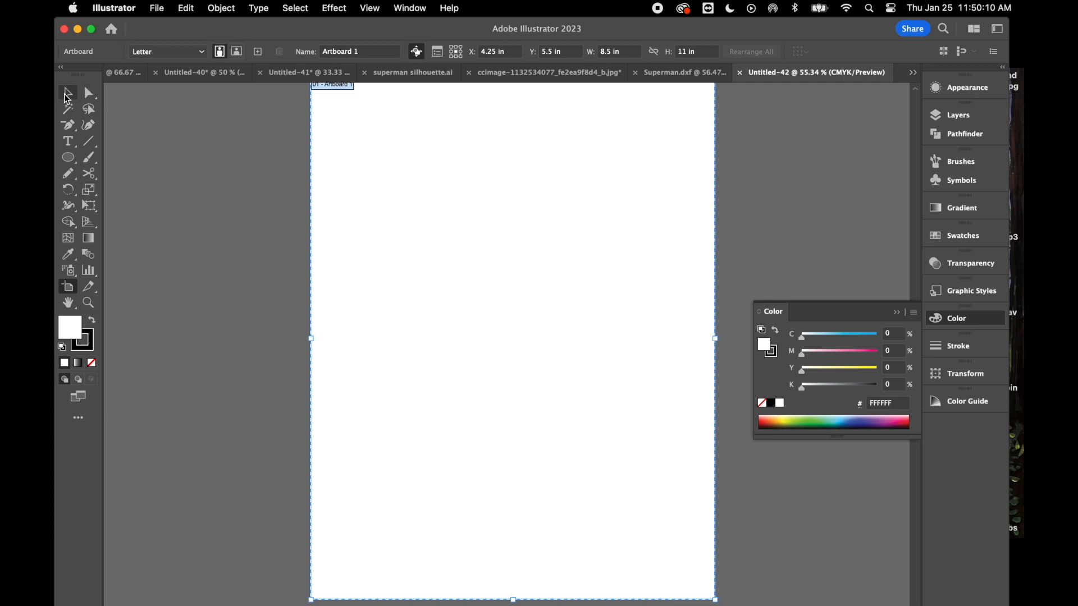
key("super+minus")
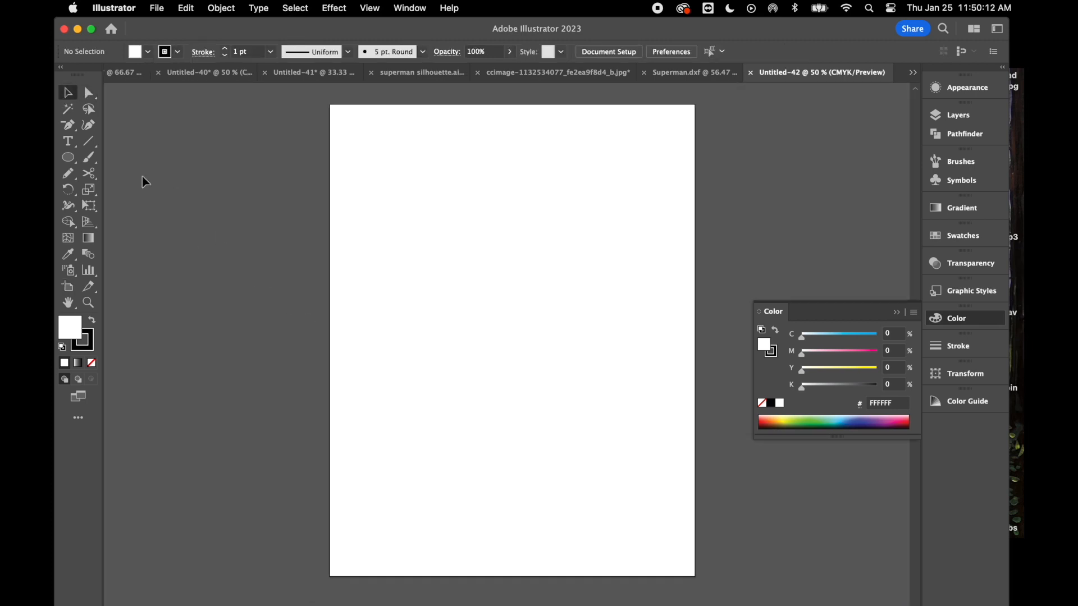
Draw a rectangle covering the whole artboard, with a yellow-green swatch fill and no stroke.
left_click_drag(75, 158, 124, 160)
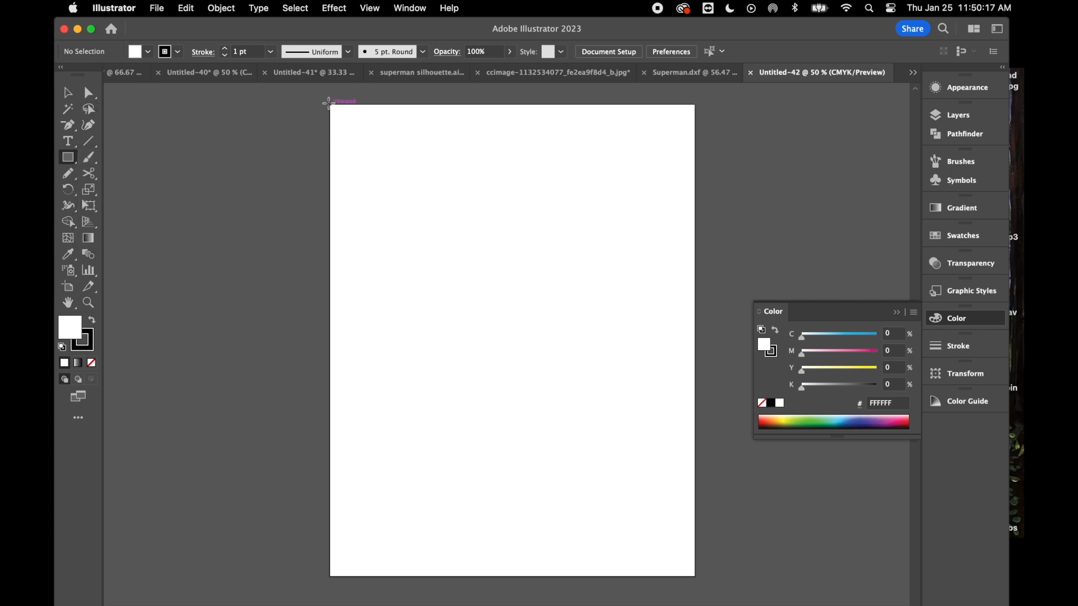
left_click_drag(328, 103, 700, 578)
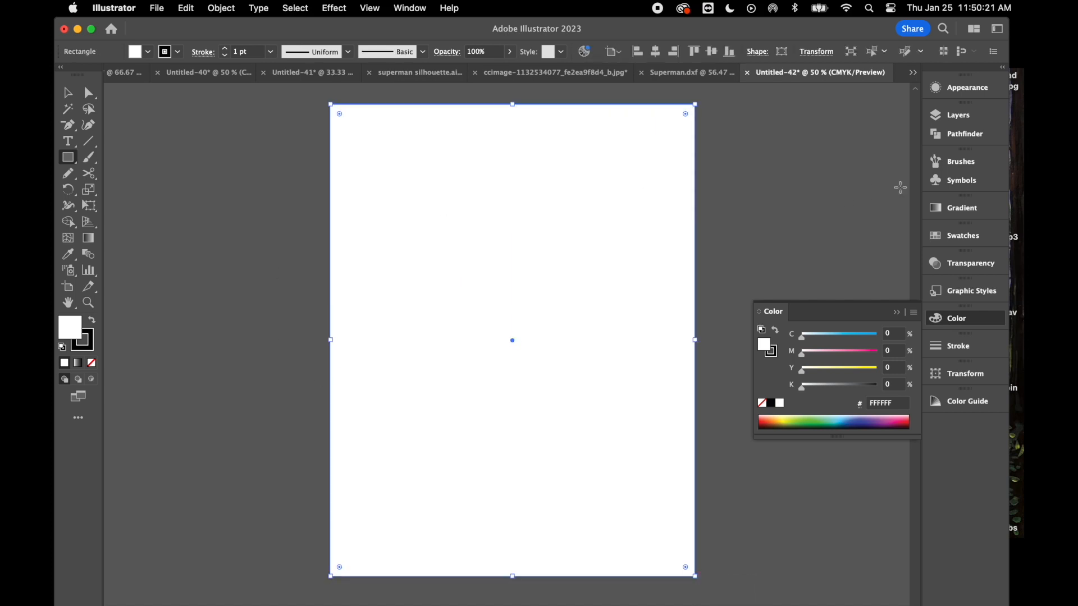
left_click(956, 236)
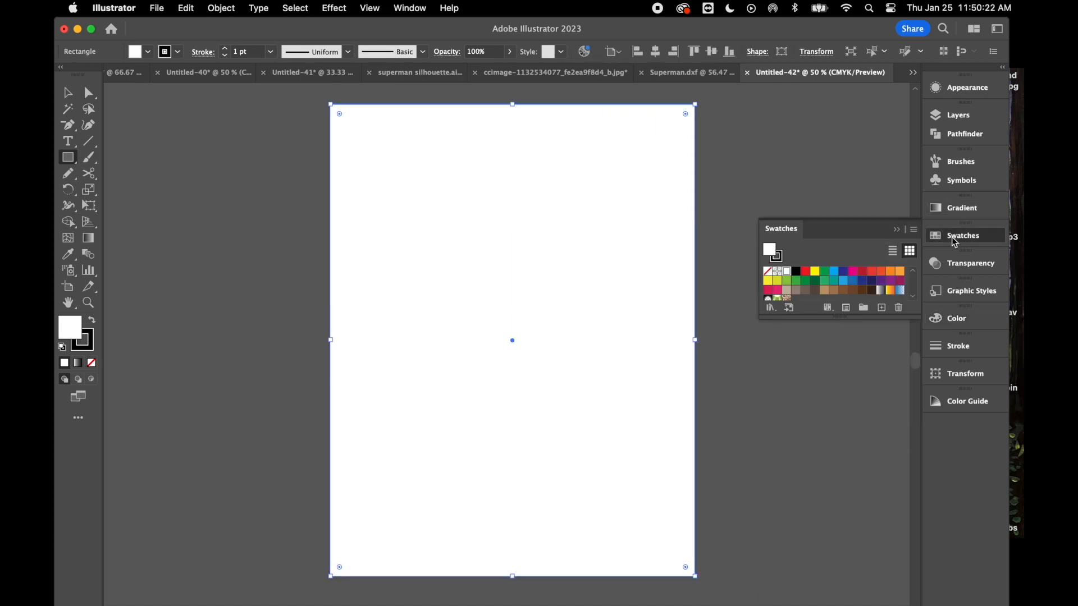
left_click(767, 281)
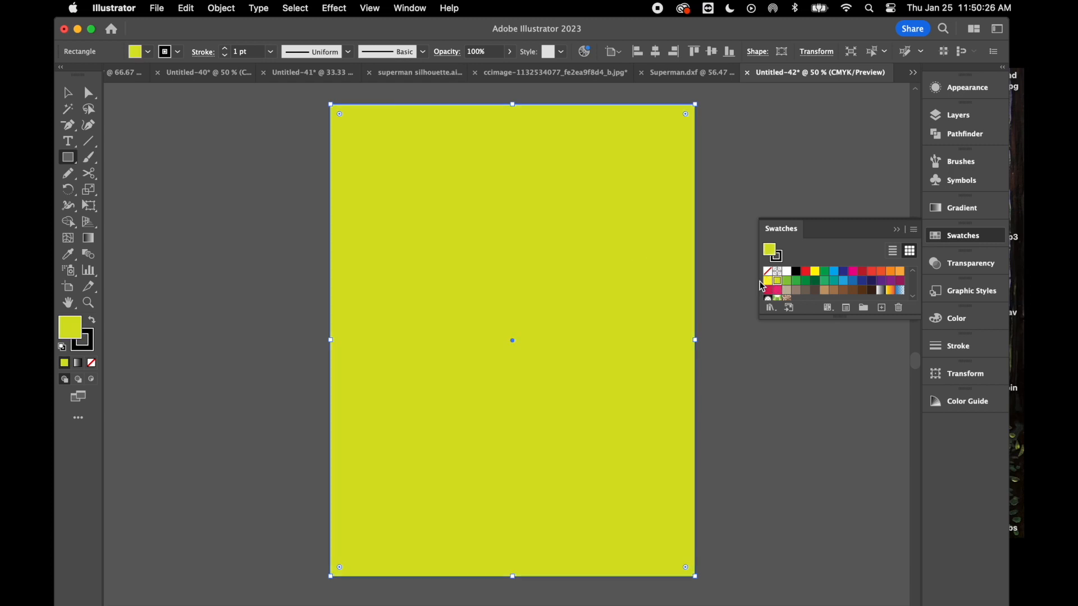
left_click(94, 344)
left_click(91, 362)
left_click(67, 333)
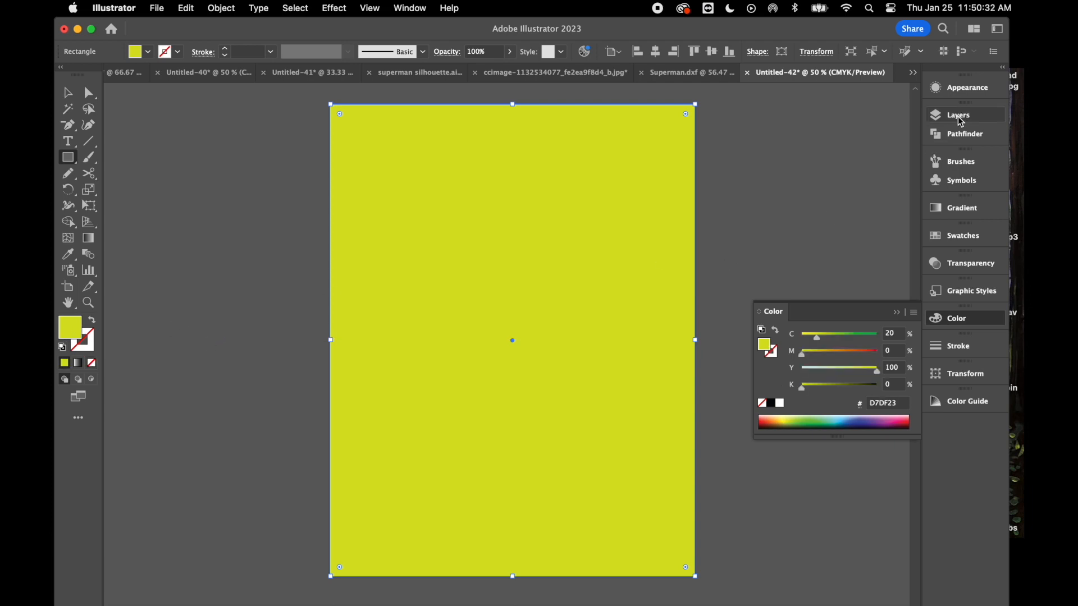
left_click(68, 93)
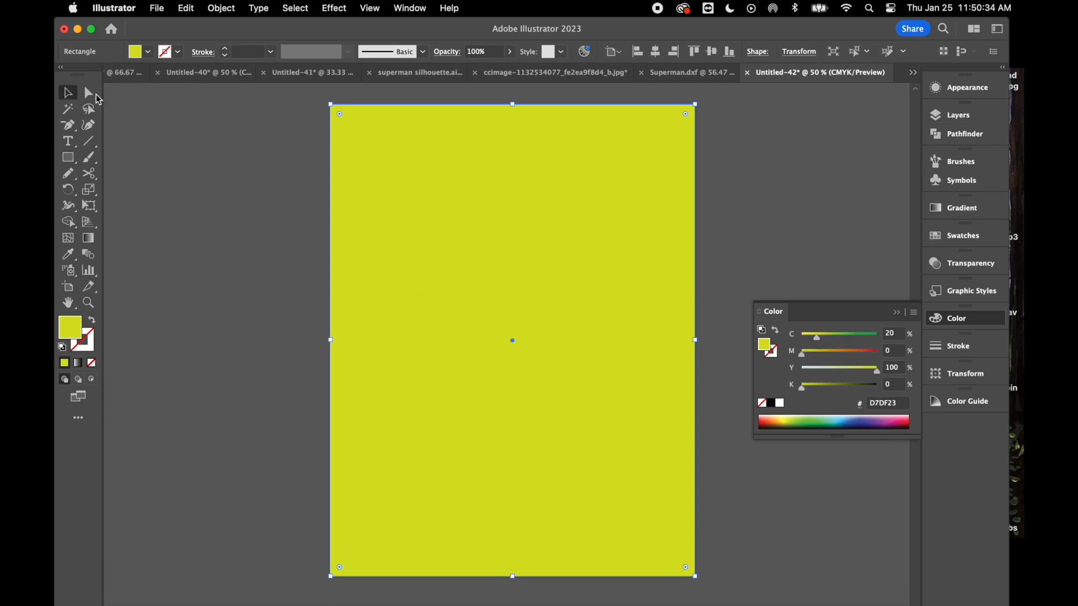
Lock Layer 1 with the background and add a new layer above it.
left_click(951, 116)
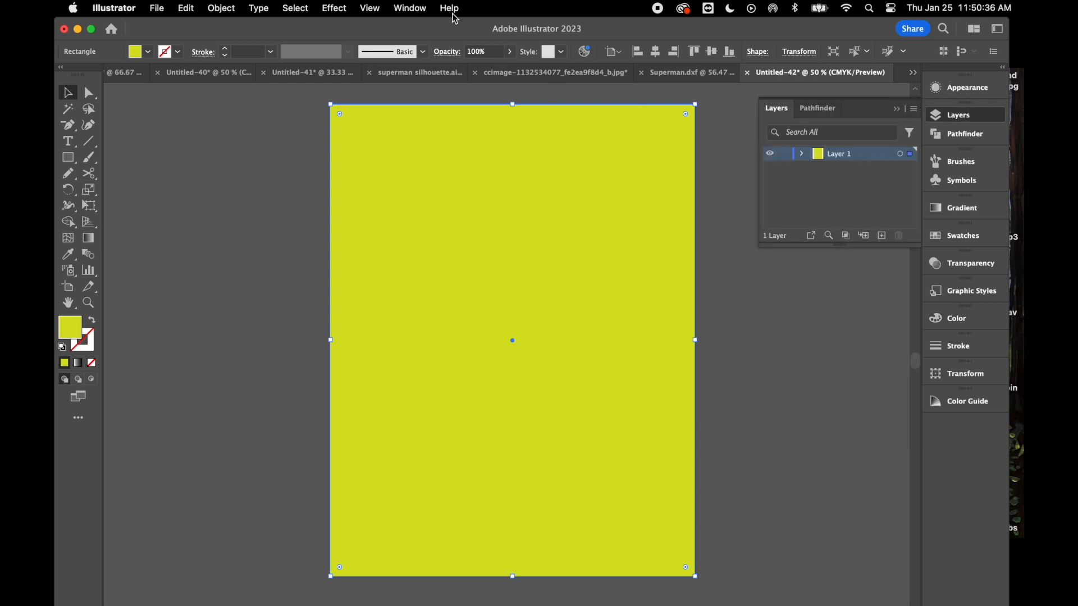
left_click(415, 10)
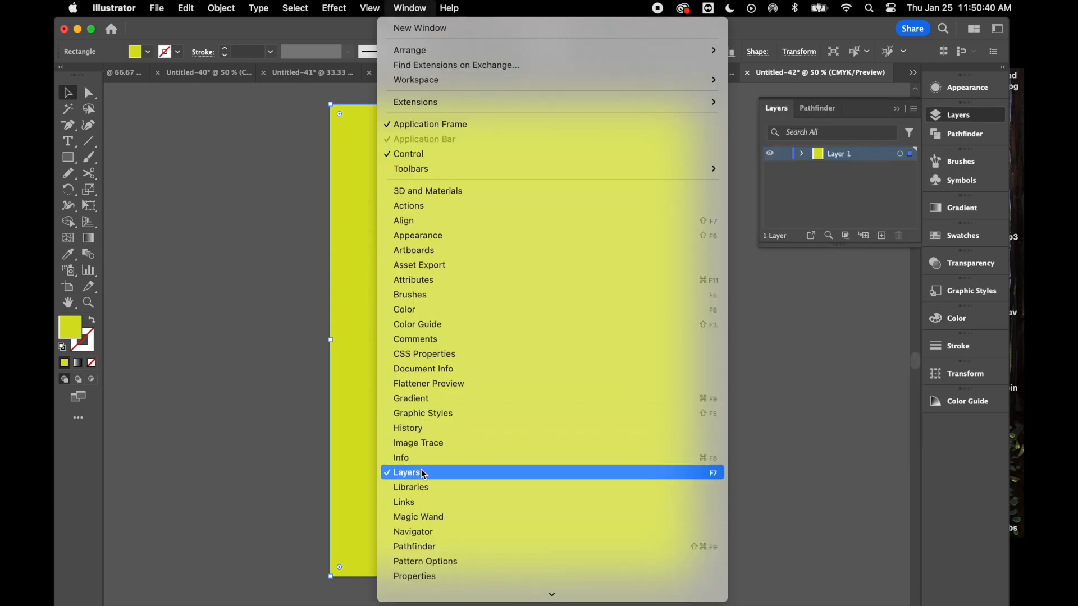
left_click(834, 175)
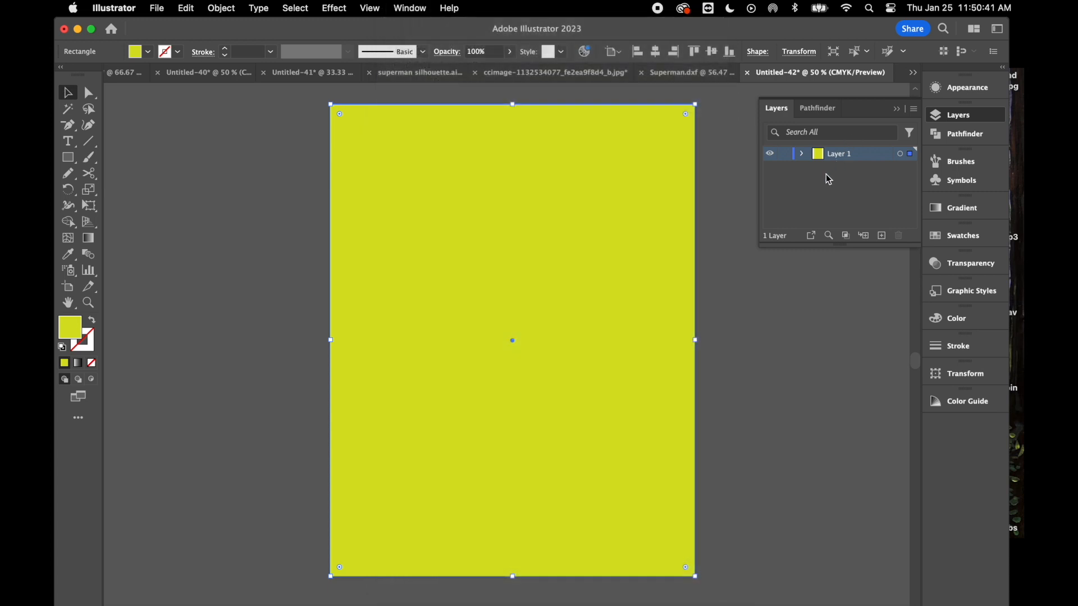
left_click(785, 161)
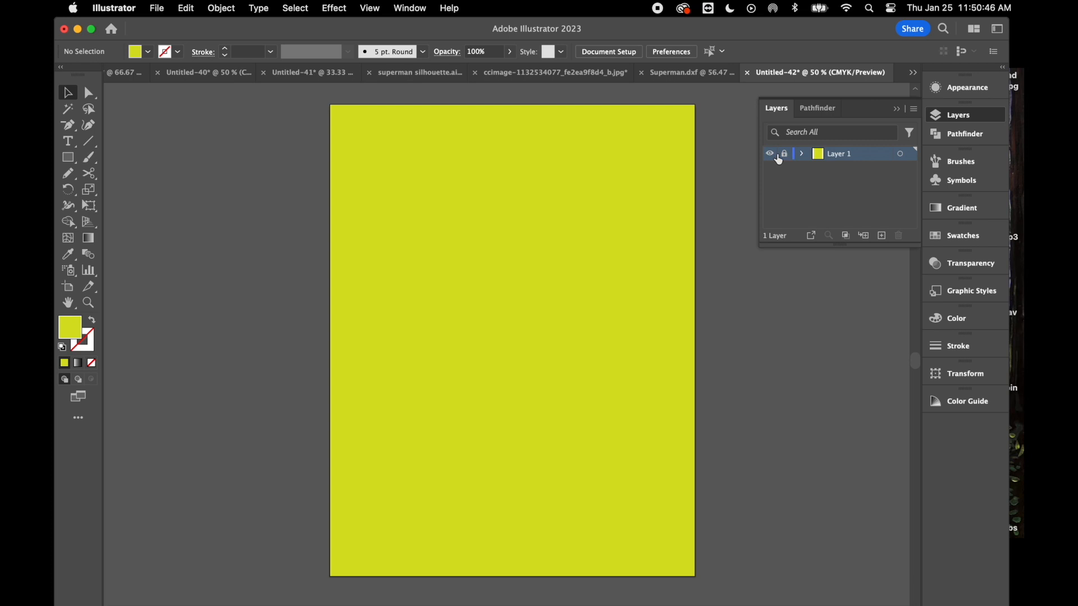
left_click(881, 237)
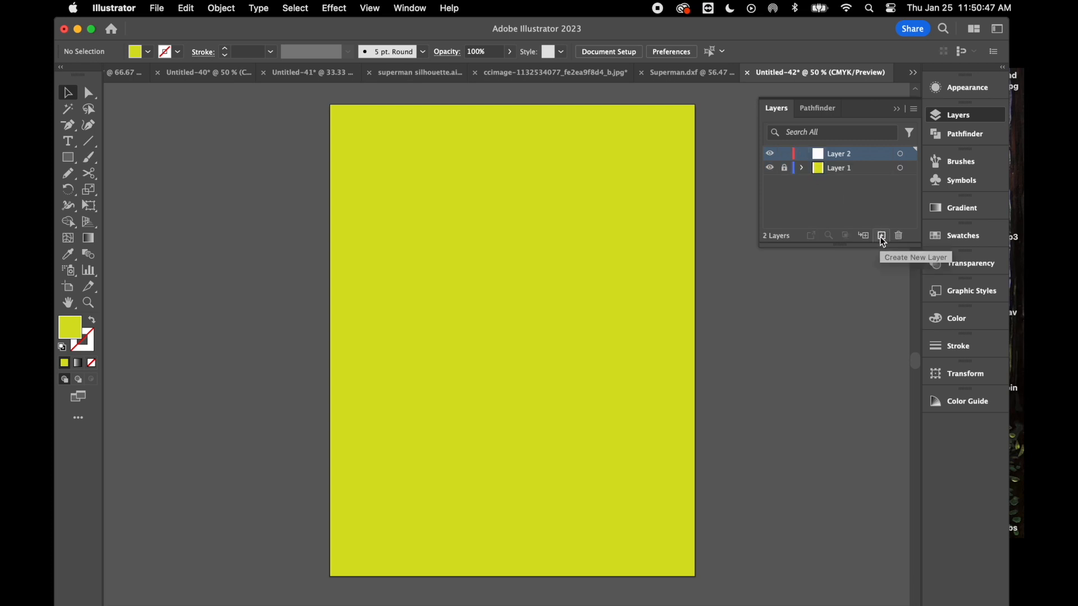
Draw a tall ellipse in the middle of the artboard on the new layer and fill it with the dark brown swatch.
left_click(69, 158)
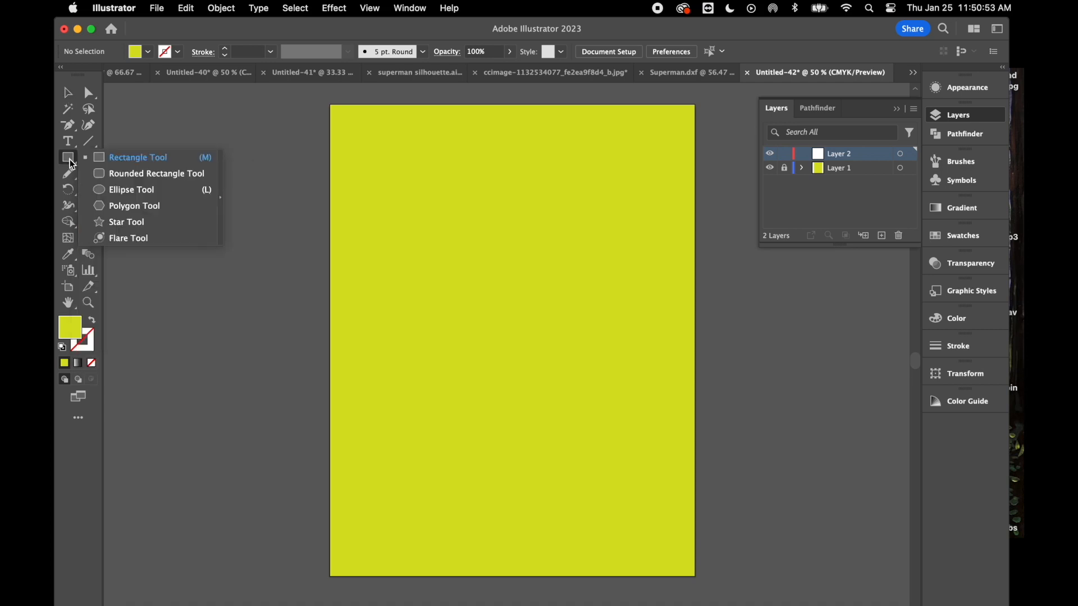
left_click(118, 193)
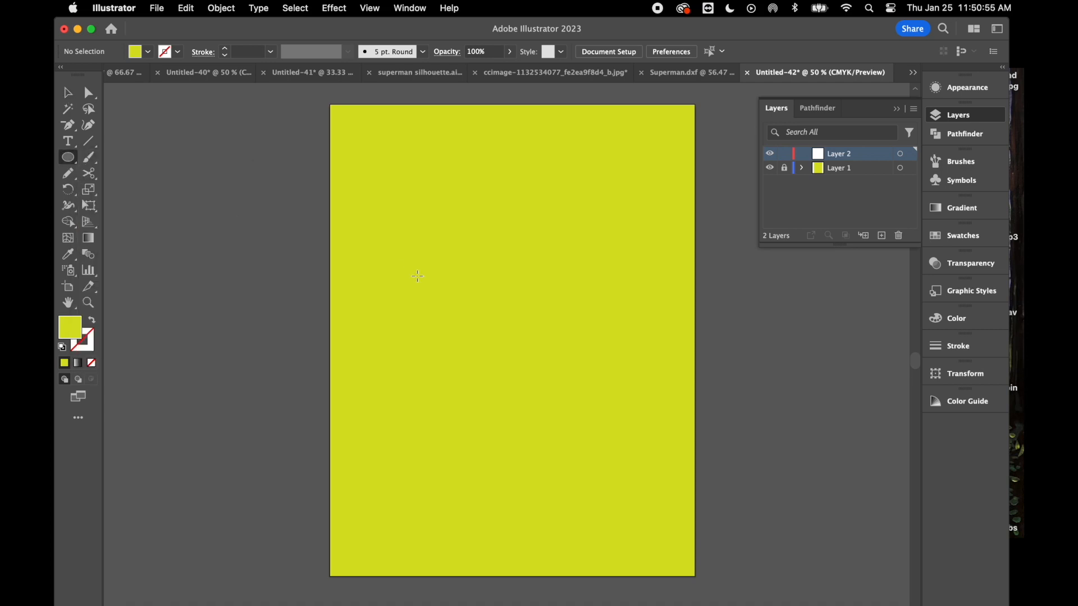
mouse_move(431, 192)
left_mouse_down()
mouse_move(431, 213)
mouse_move(560, 429)
mouse_move(612, 481)
left_mouse_up()
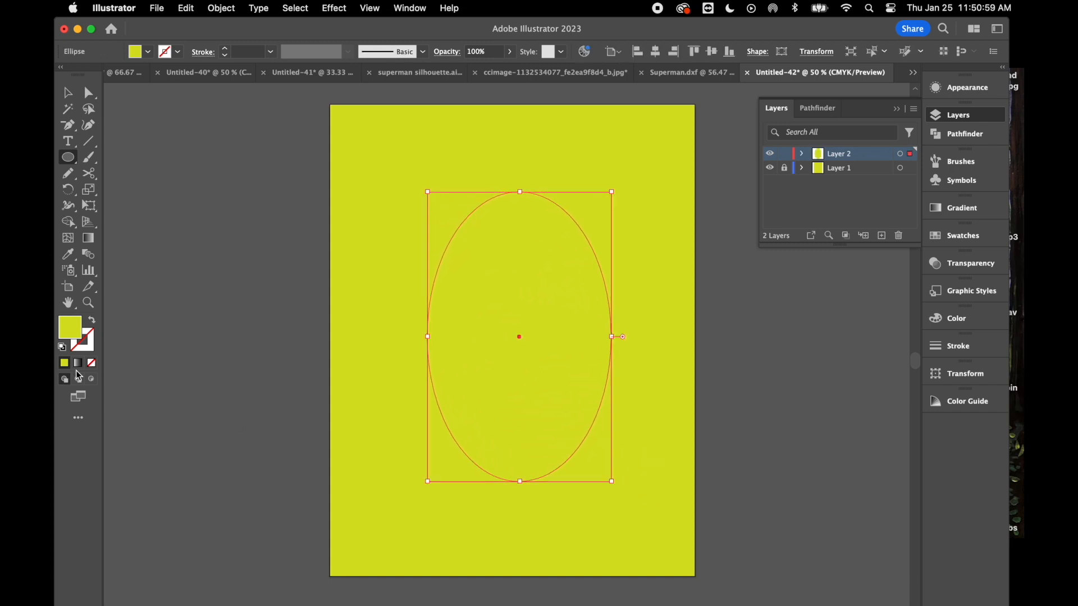
left_click(90, 351)
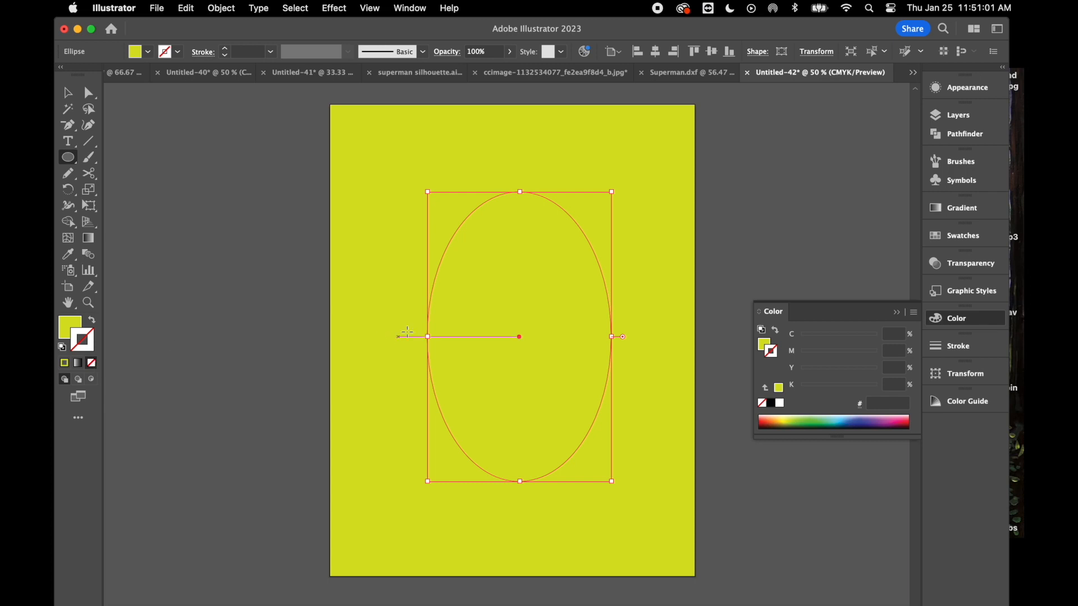
left_click(69, 327)
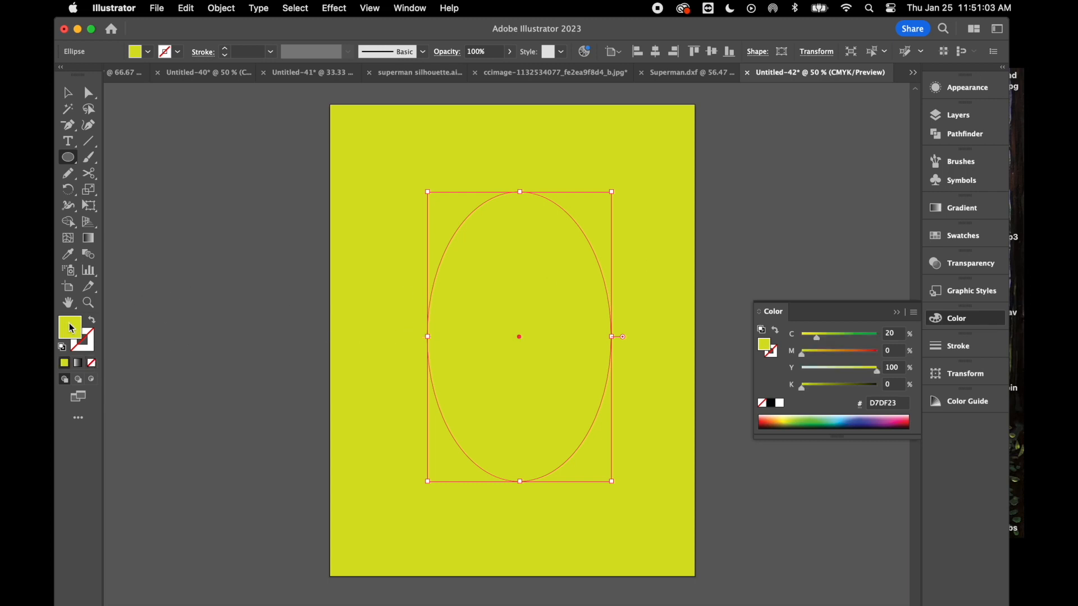
left_click(954, 236)
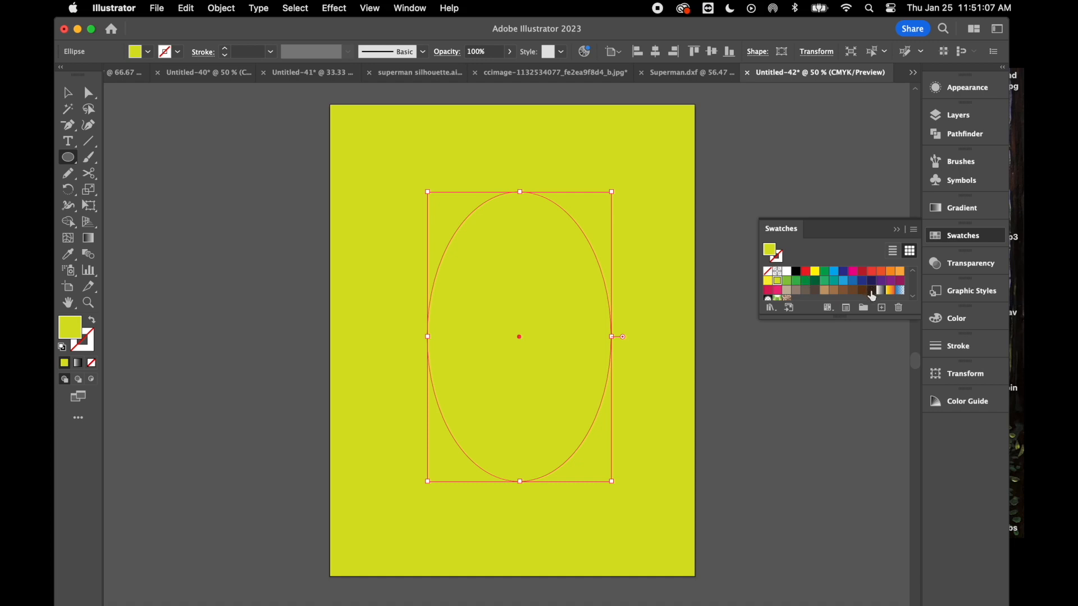
left_click(871, 291)
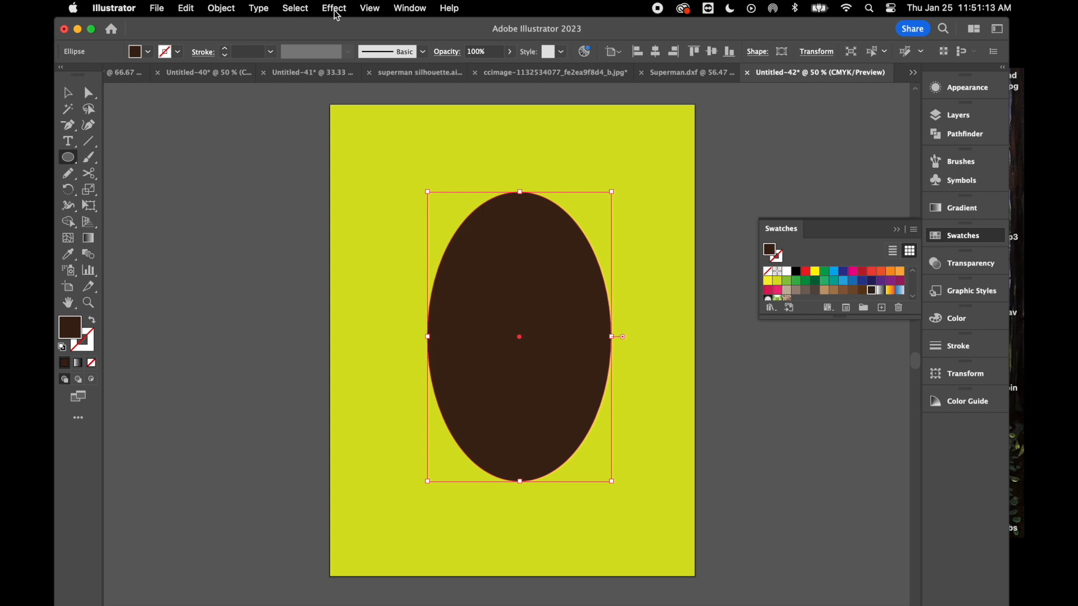
left_click(410, 8)
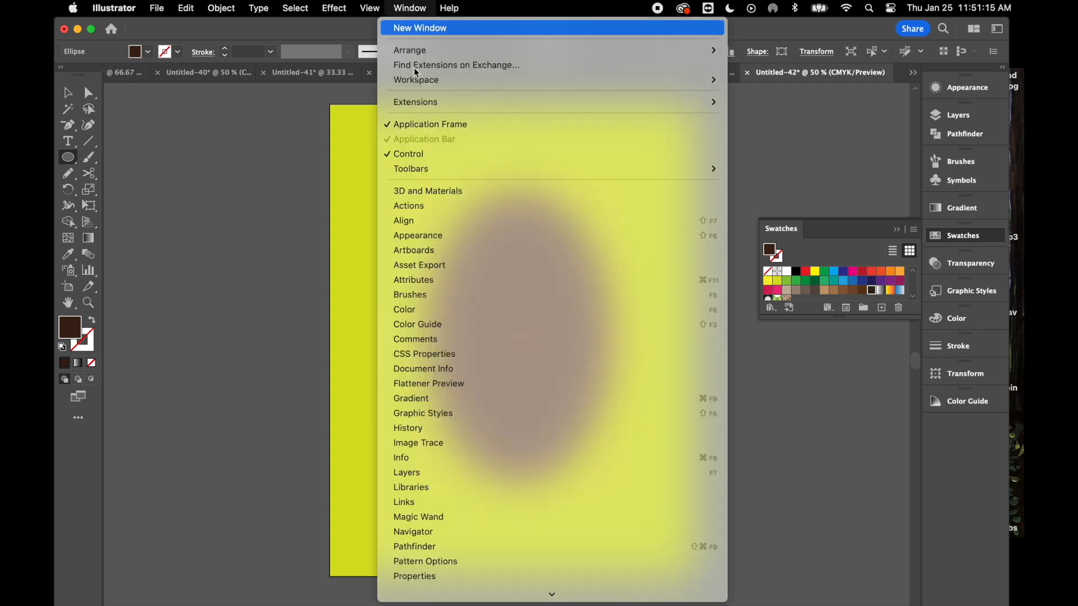
scroll(427, 355, "down", 10)
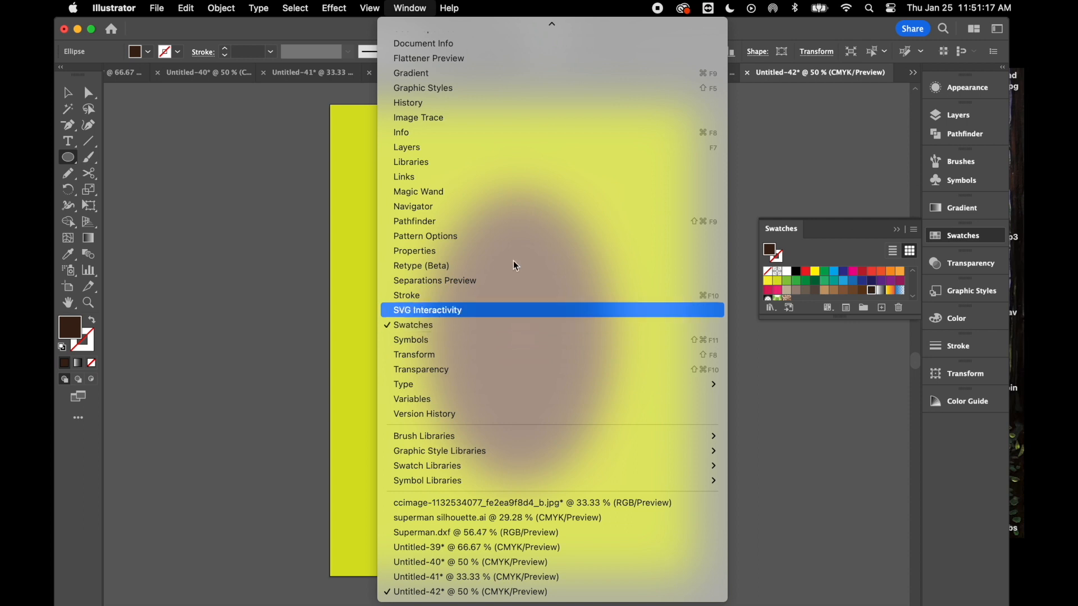
left_click(842, 228)
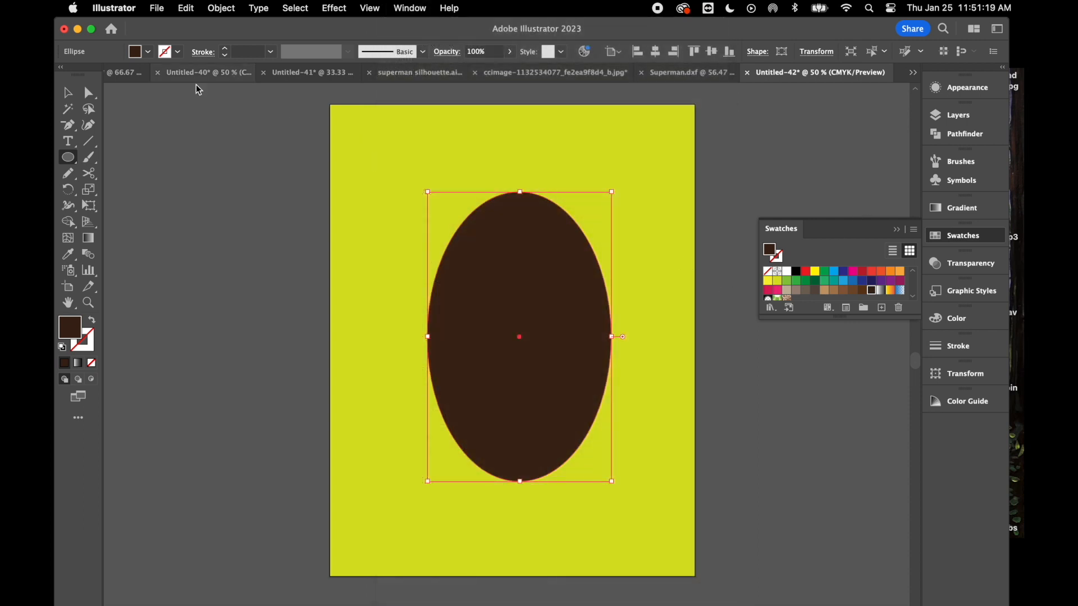
Reshape the brown ellipse into a pear by pulling the upper handles of its two side anchor points inward with Direct Selection.
left_click(90, 96)
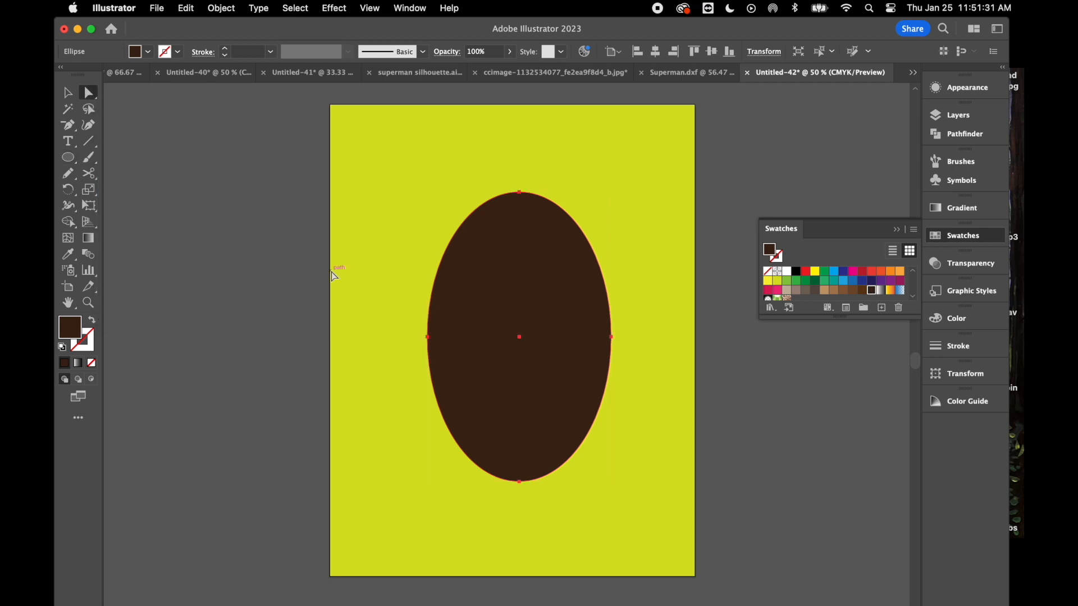
left_click(428, 338)
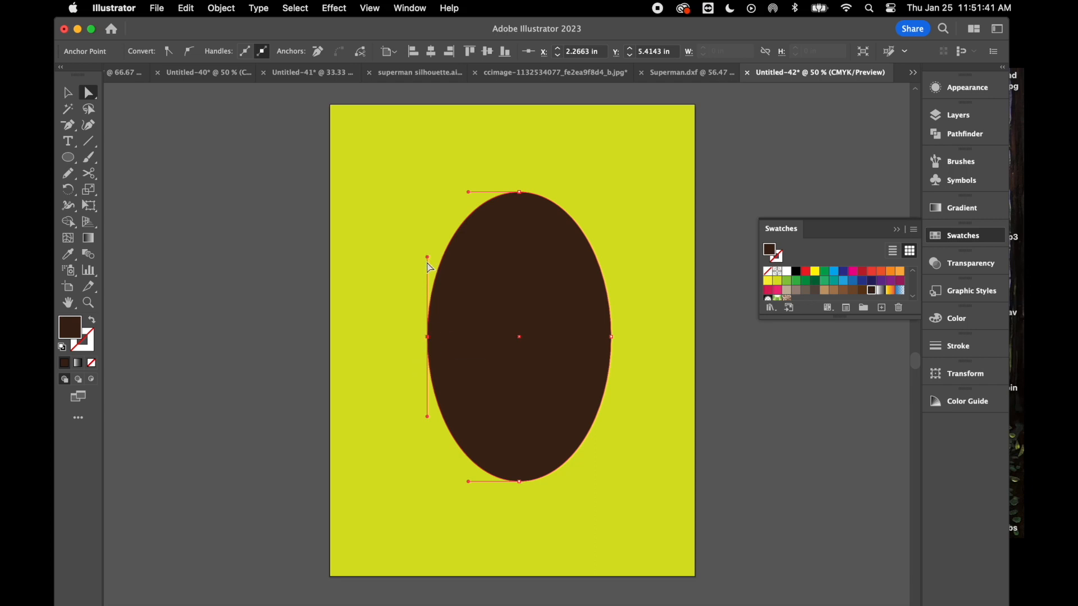
left_click_drag(428, 257, 485, 250)
left_click(612, 337)
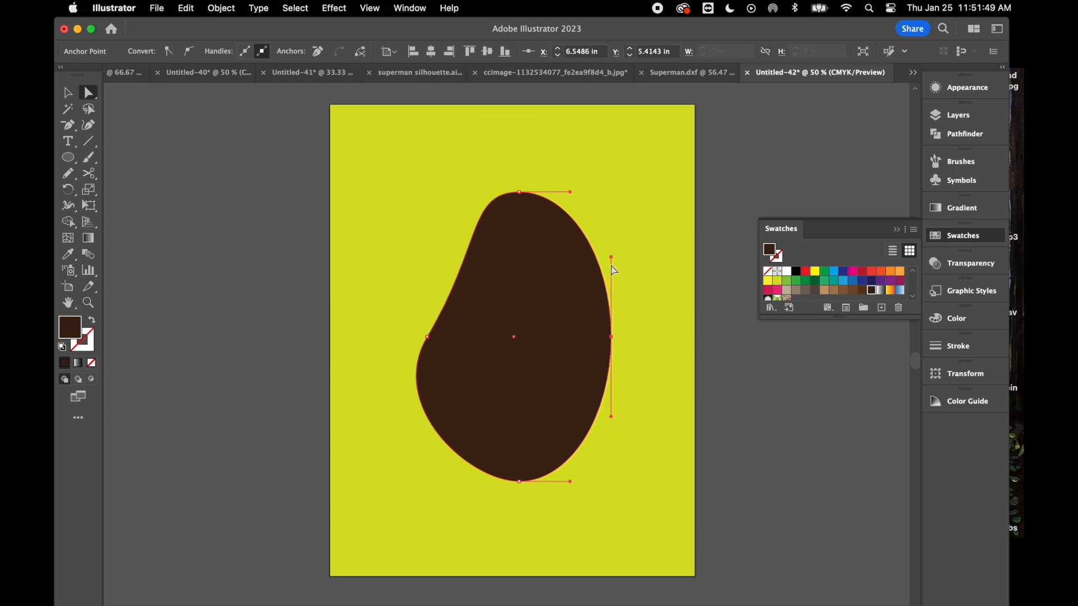
left_click_drag(611, 257, 545, 263)
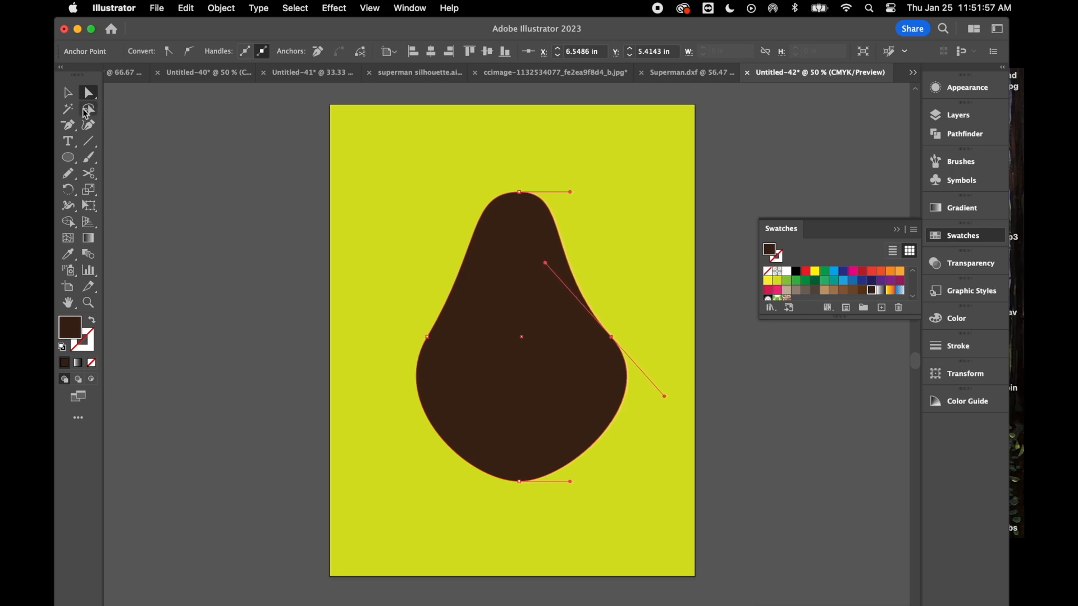
left_click(68, 93)
left_click(182, 212)
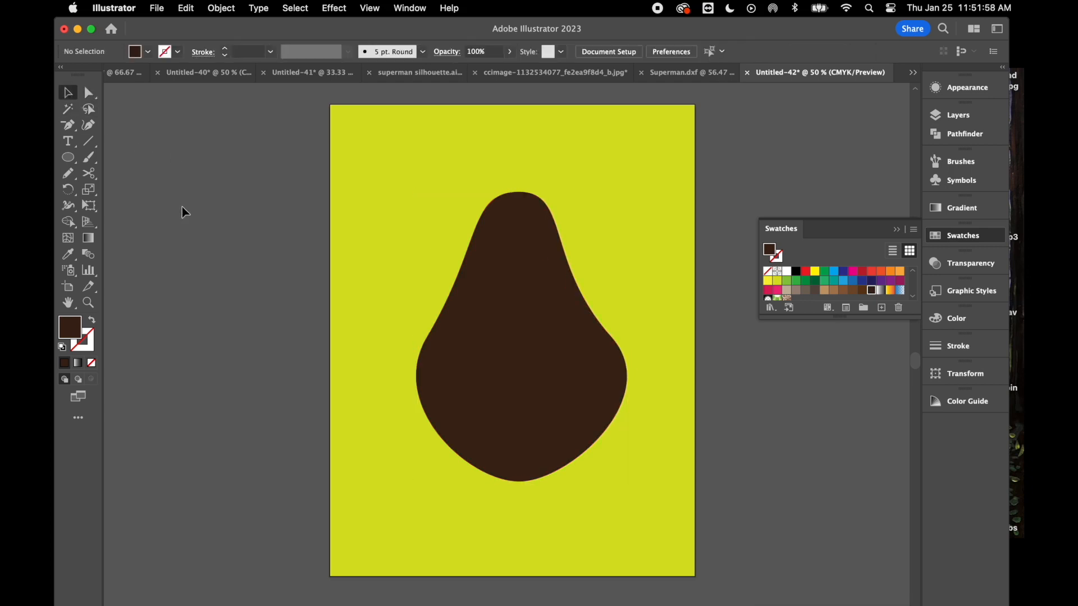
Copy the brown pear shape and paste it in front, in the same place.
left_click(493, 387)
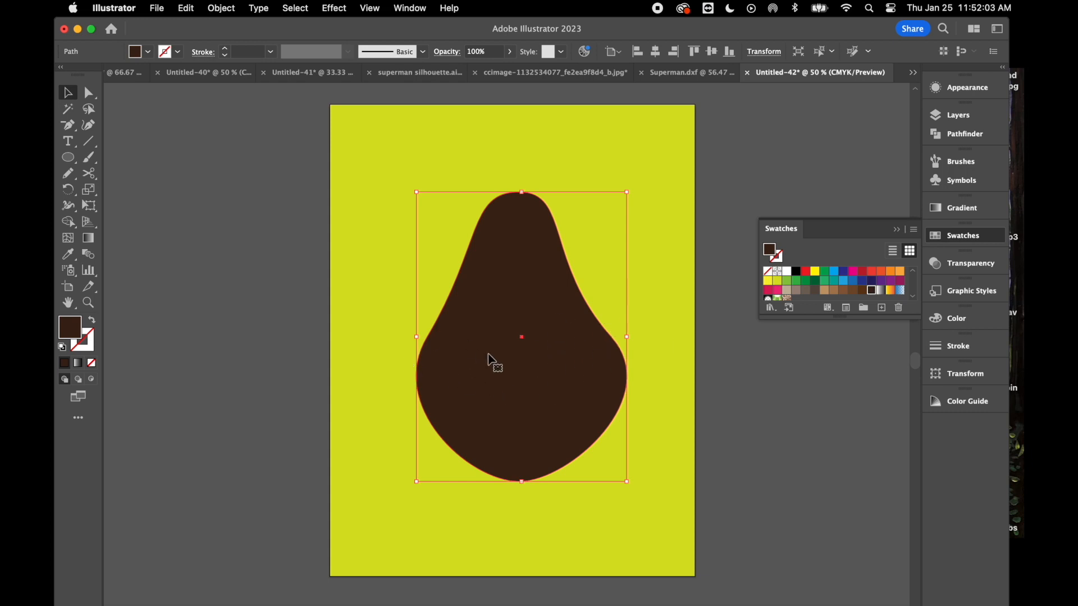
key("super+c")
key("super+f")
key("super+f")
left_click(220, 8)
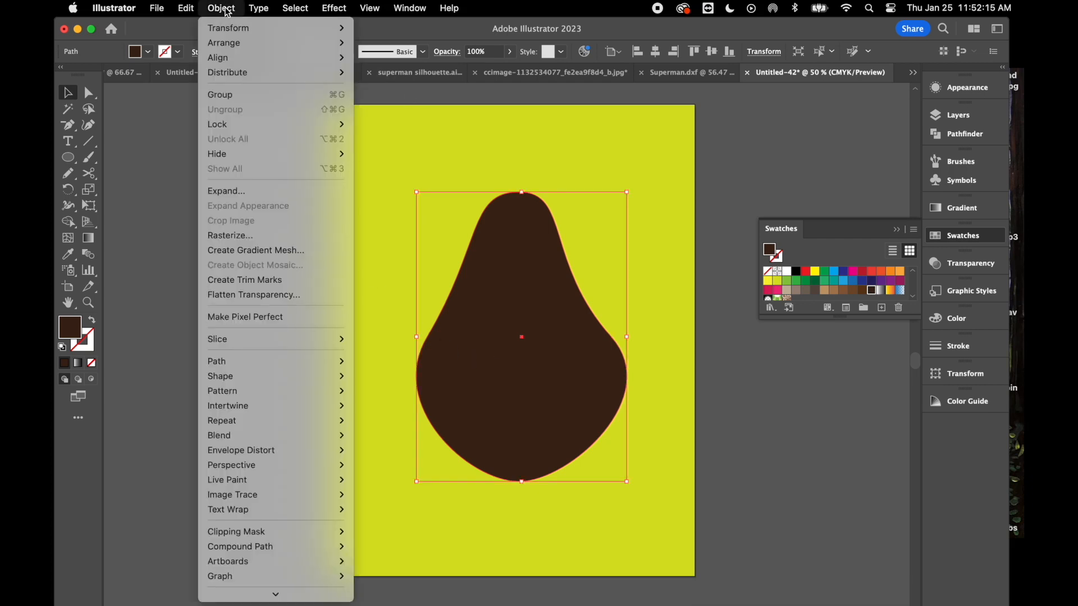
left_click(226, 11)
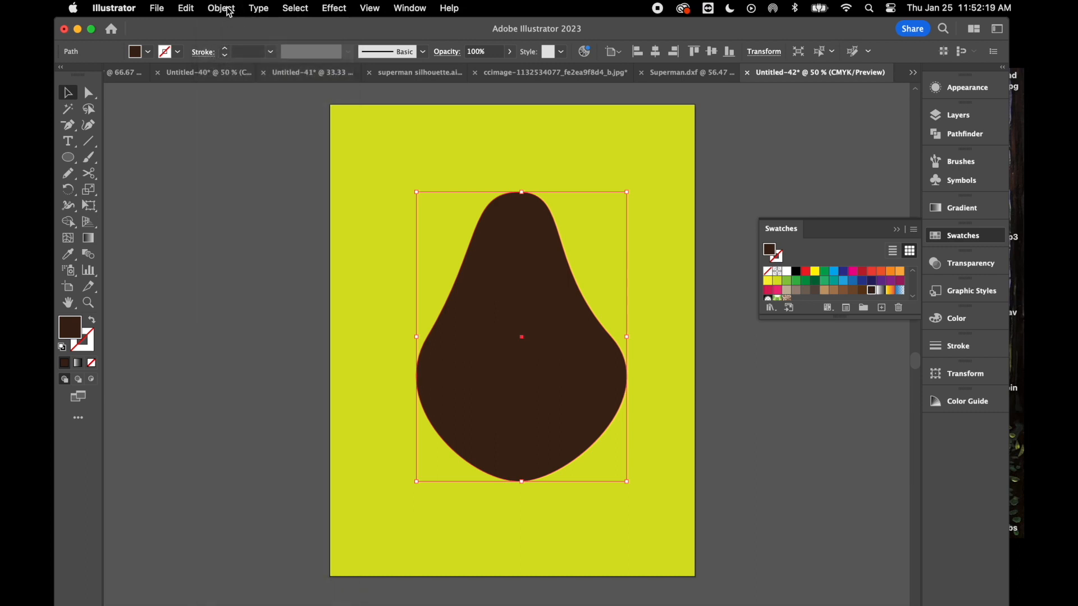
left_click(228, 10)
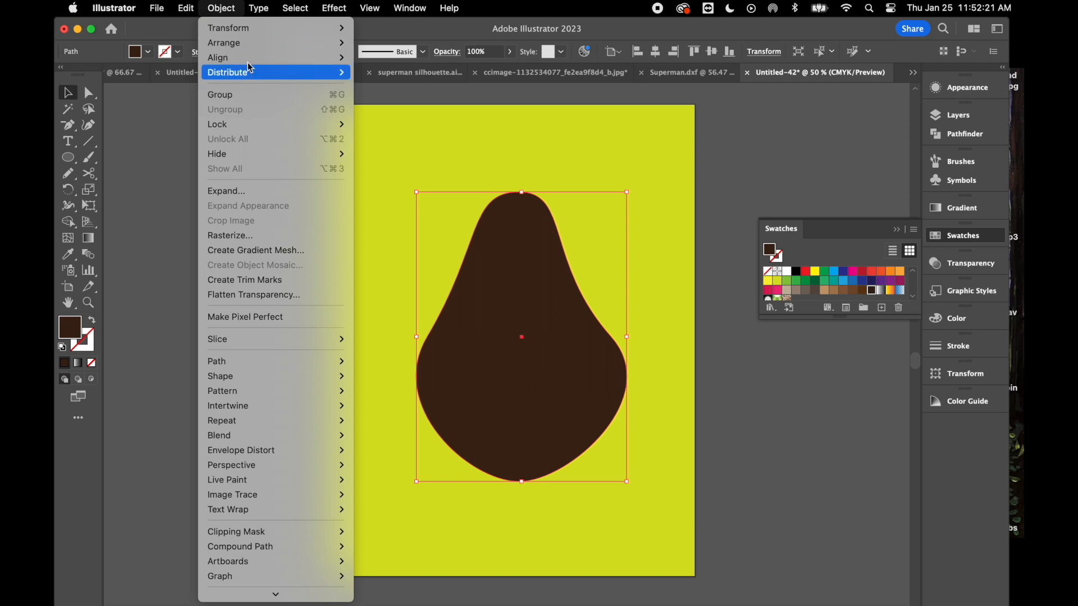
mouse_move(260, 34)
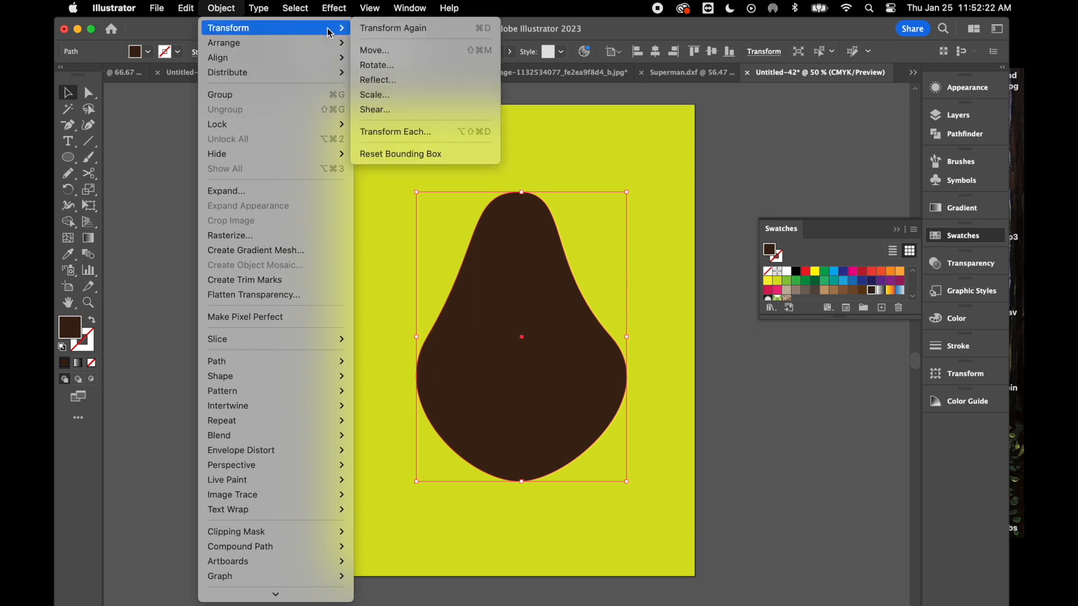
left_click(393, 85)
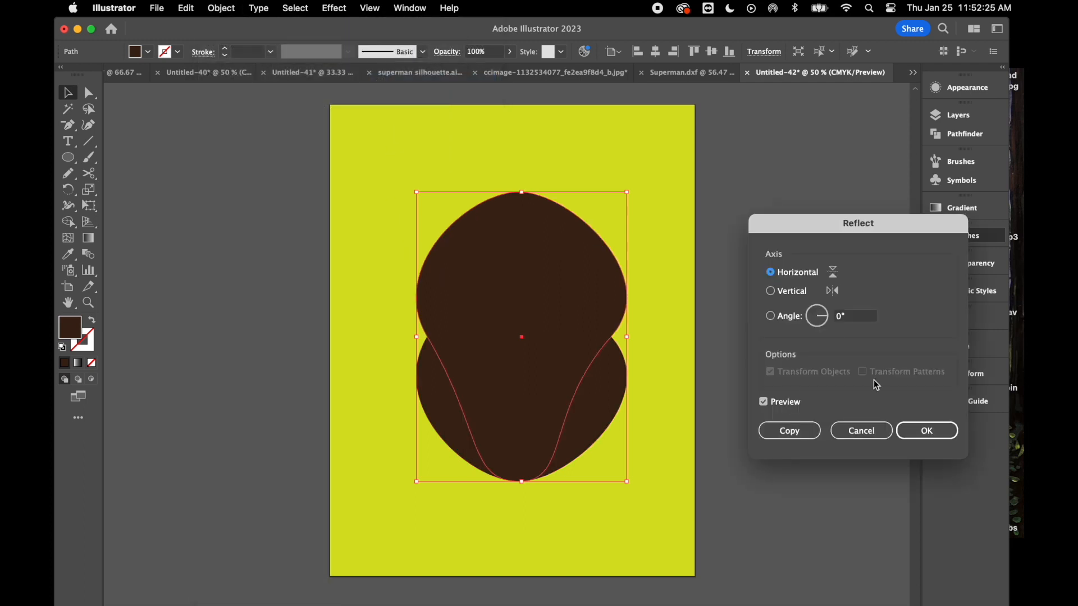
left_click(861, 430)
Scale the front copy of the brown pear uniformly to 90% and fill it with the medium green swatch.
right_click(643, 309)
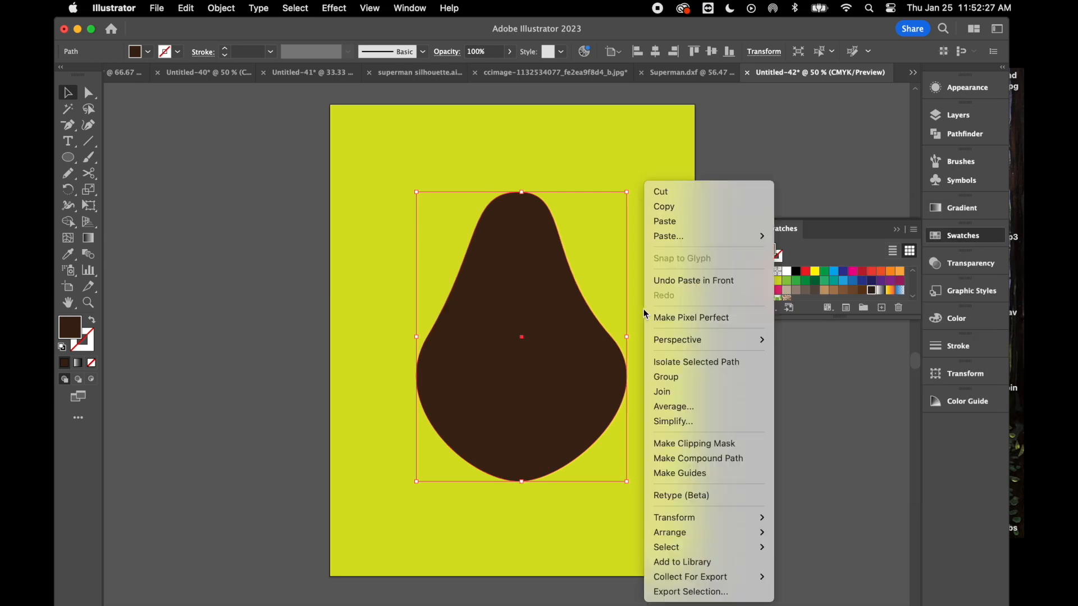
mouse_move(690, 522)
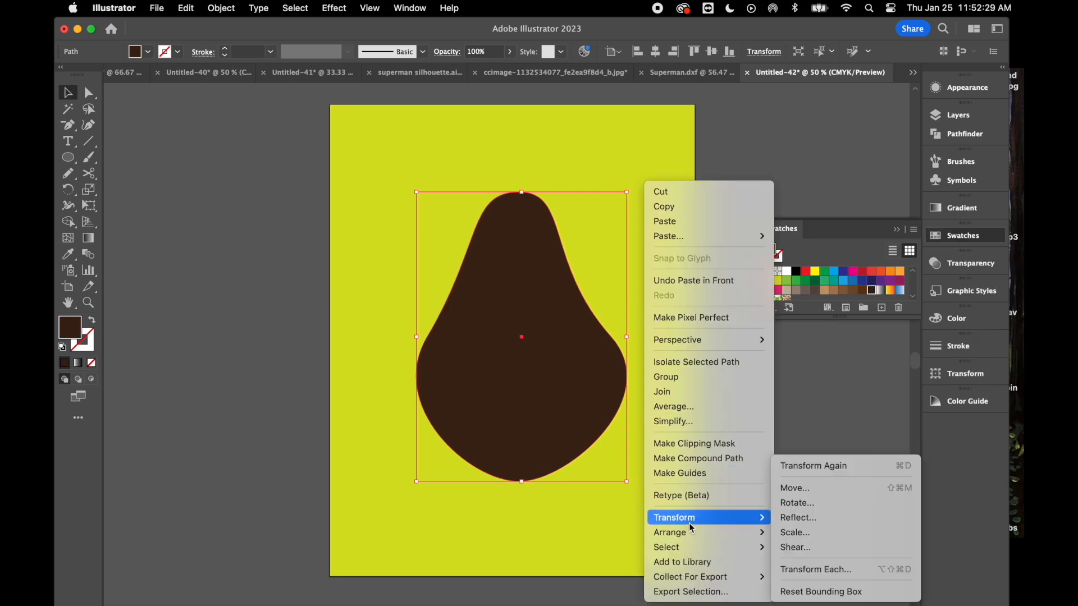
left_click(821, 534)
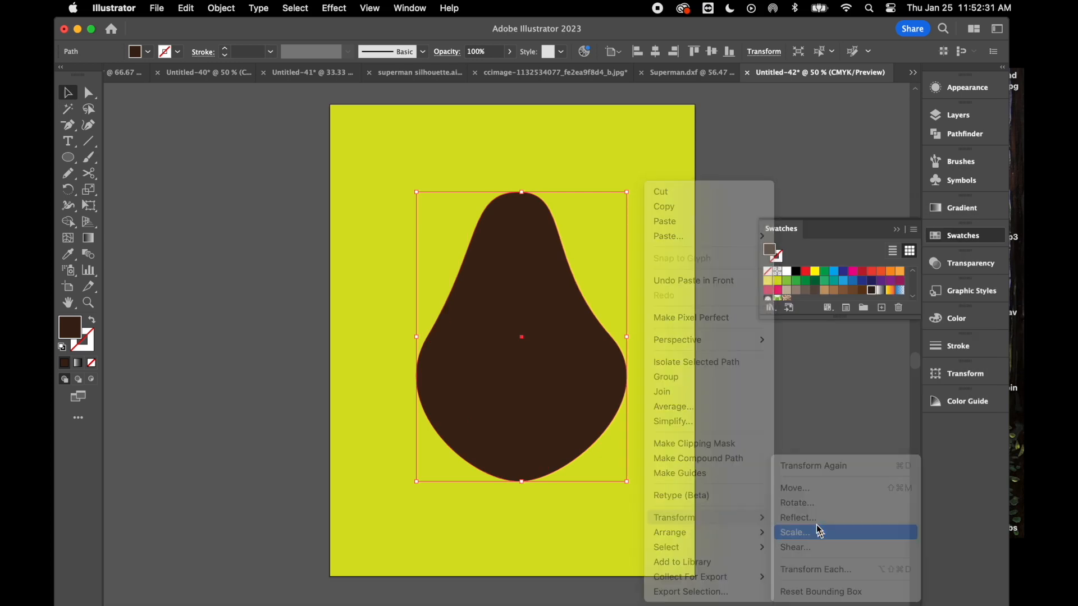
type("90")
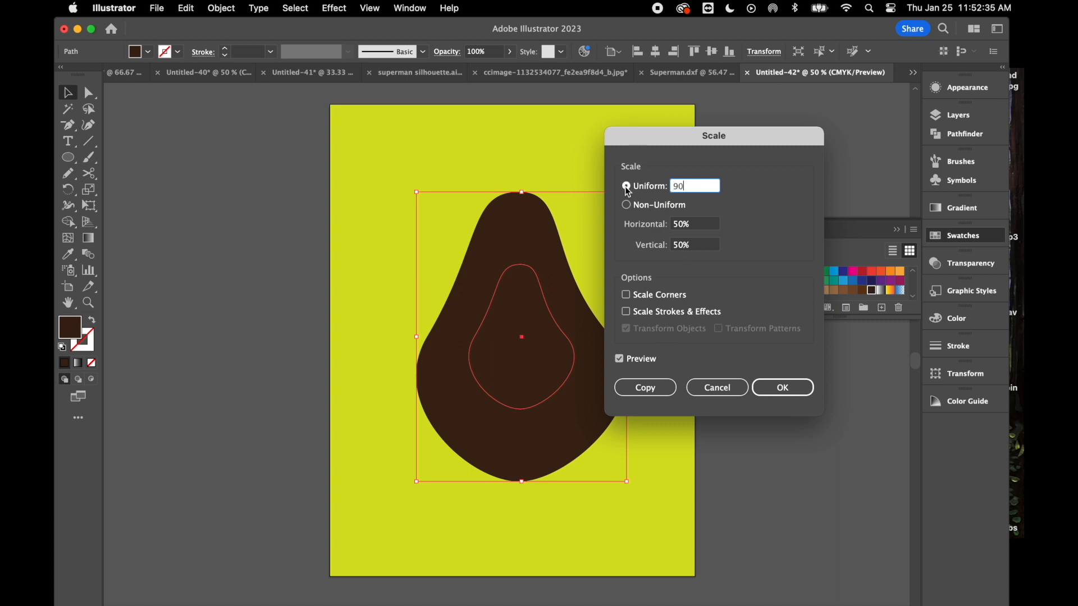
left_click(620, 359)
left_click(620, 359)
left_click(621, 359)
left_click(621, 359)
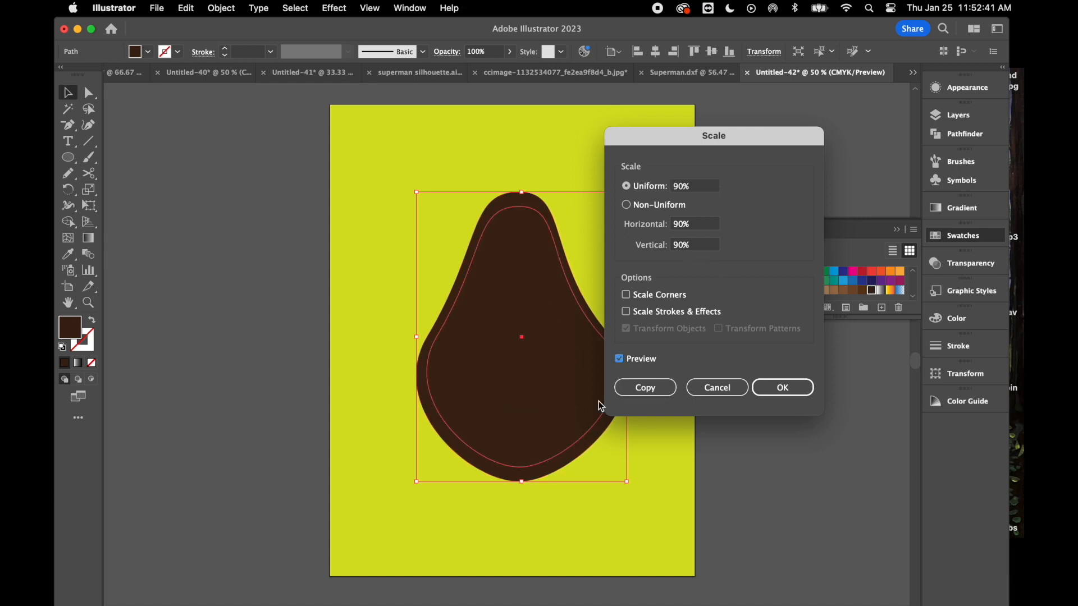
left_click(793, 388)
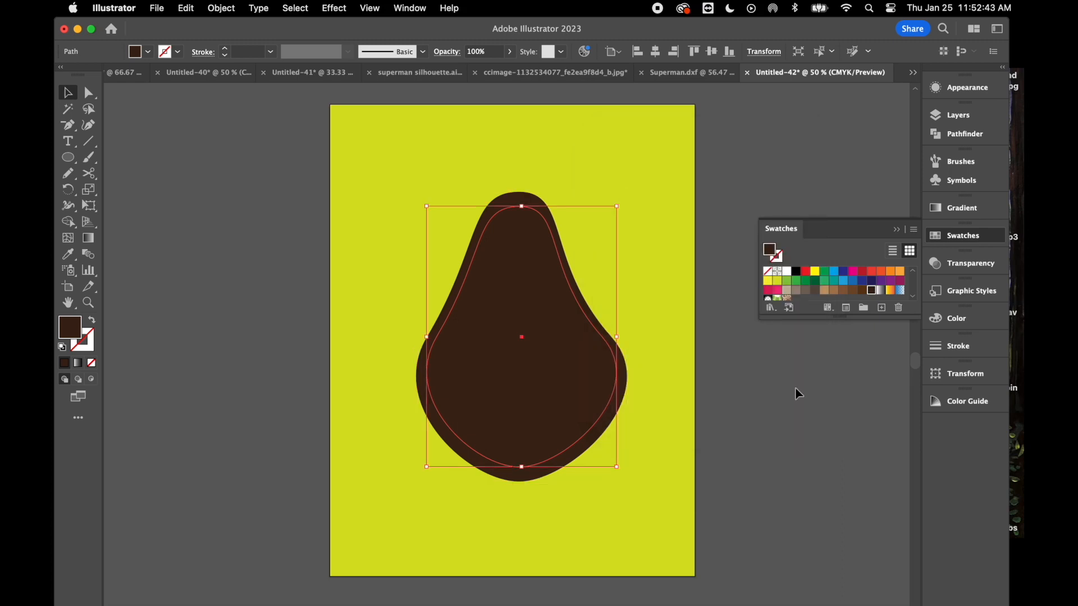
left_click(806, 282)
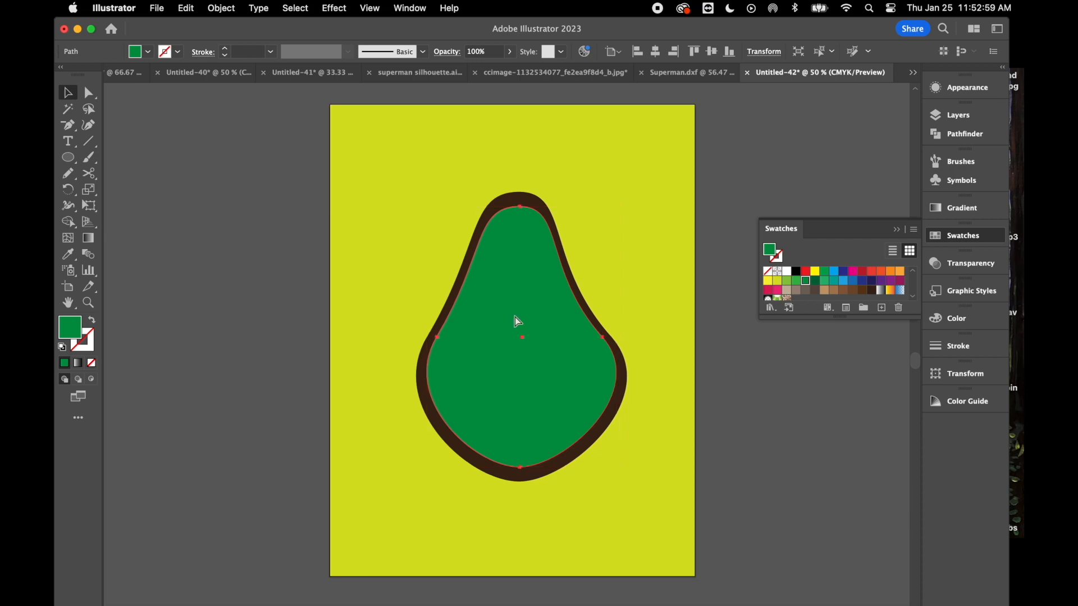
Paste a copy of the green pear in front, in the same place.
key("ctrl+v")
key("ctrl+z")
key("ctrl+f")
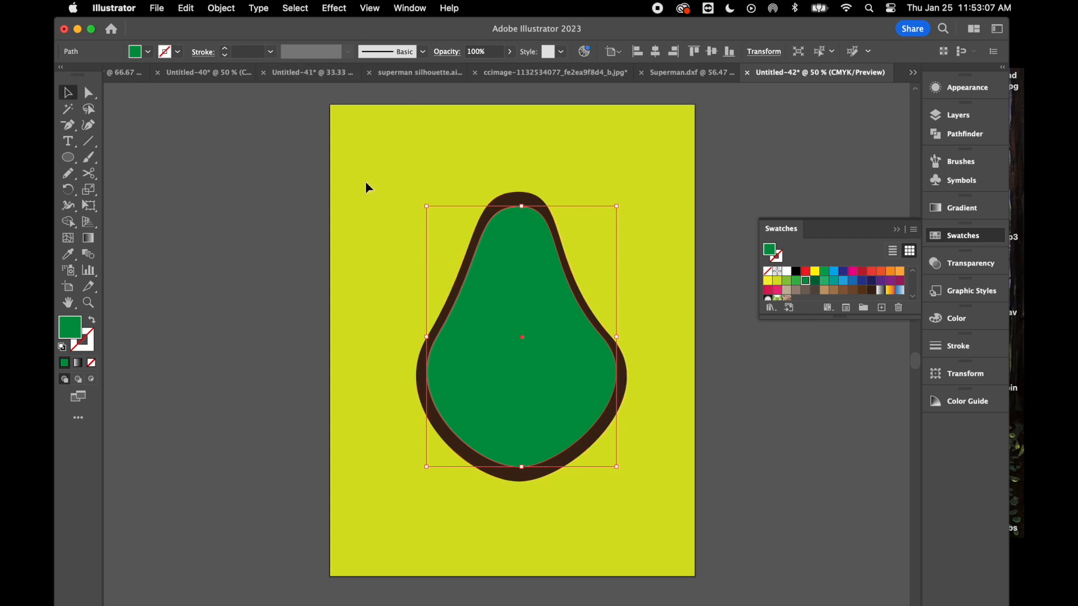
Scale the new green pear copy uniformly to 90% and fill it with the light green swatch C=50 M=0 Y=100 K=0.
left_click(225, 9)
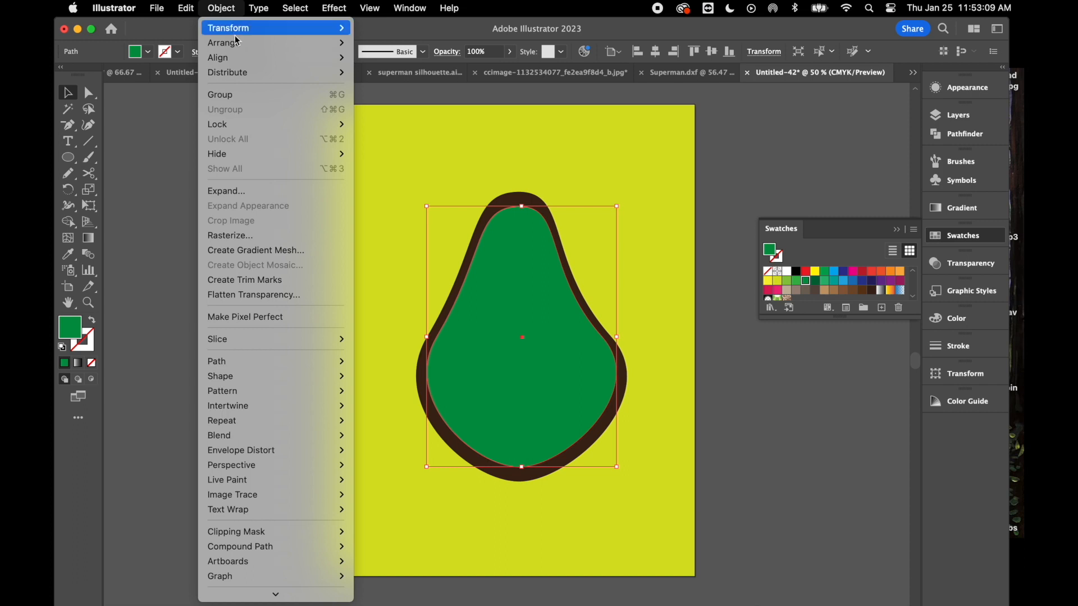
left_click(693, 151)
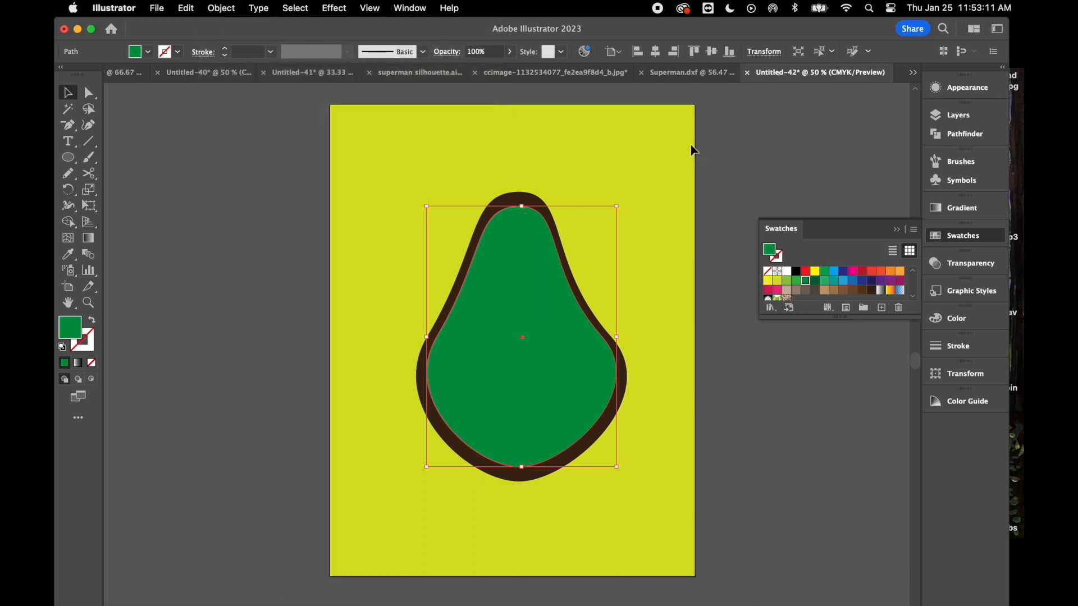
right_click(692, 146)
mouse_move(728, 503)
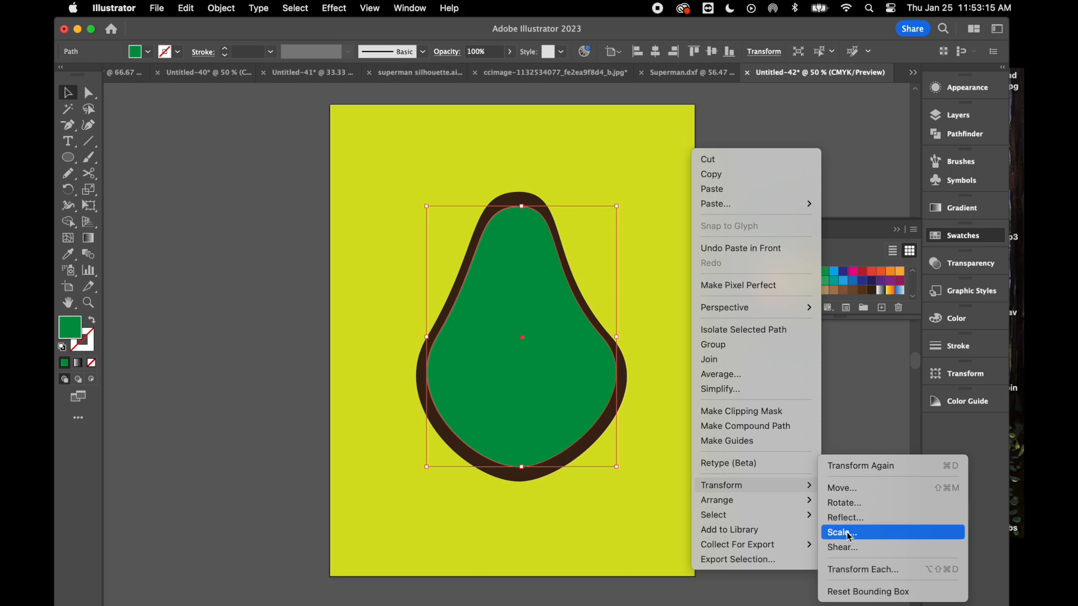
left_click(850, 537)
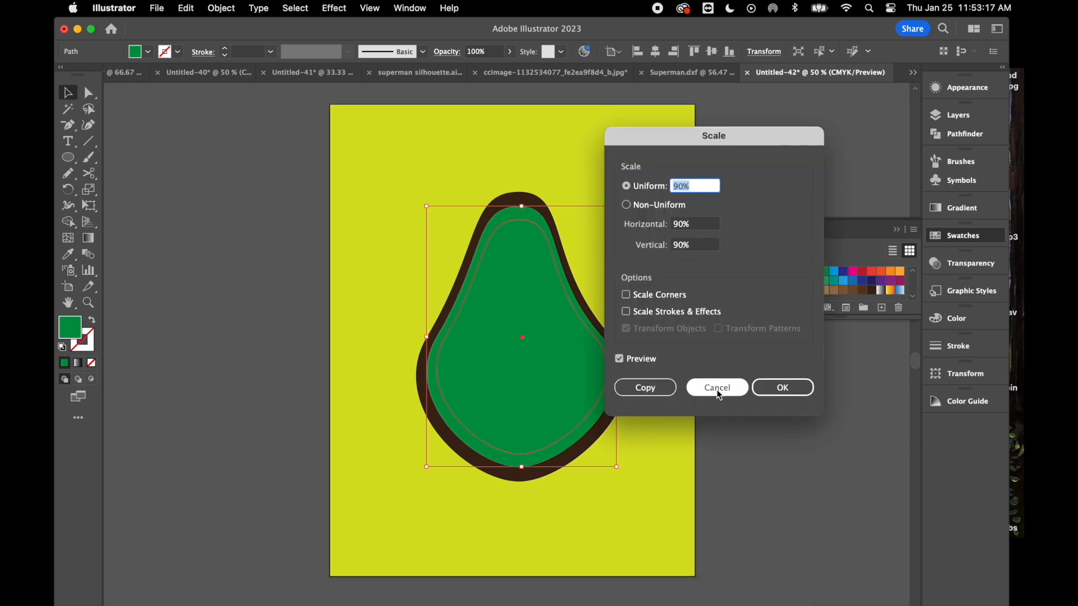
left_click(783, 387)
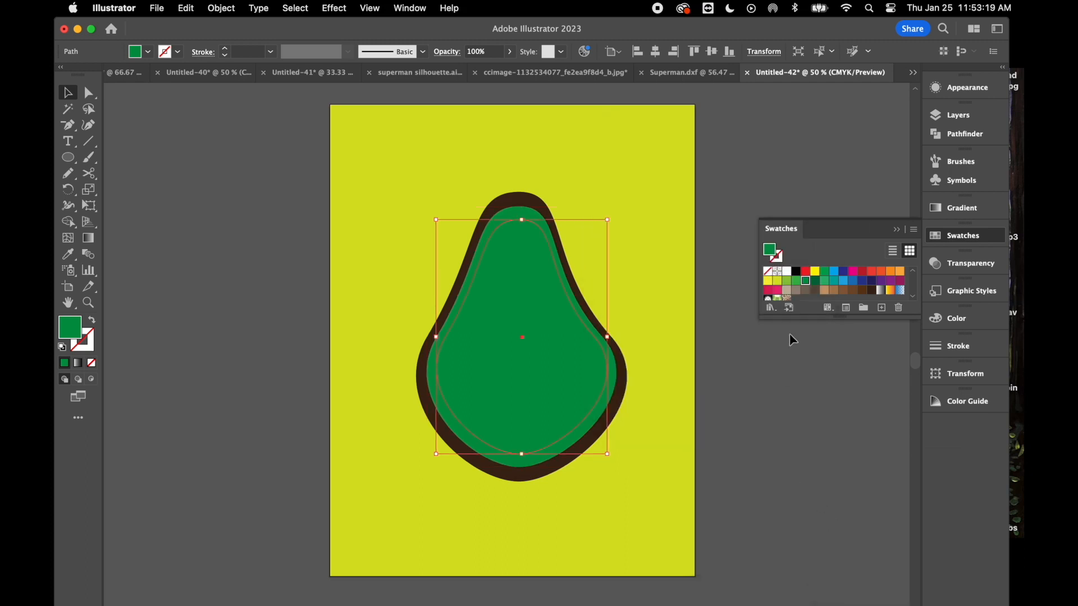
left_click(786, 281)
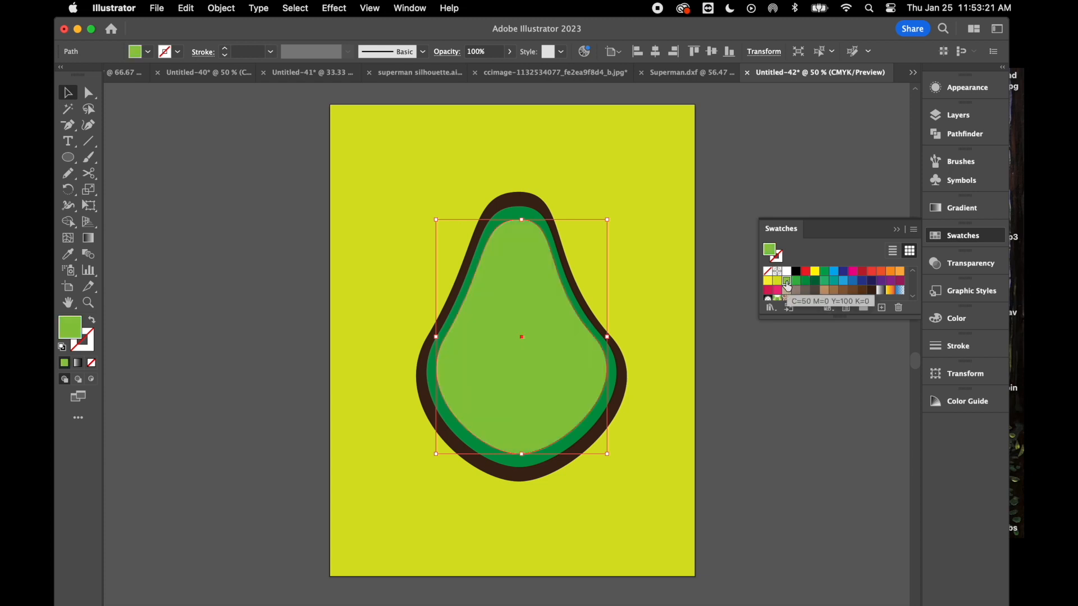
left_click(720, 181)
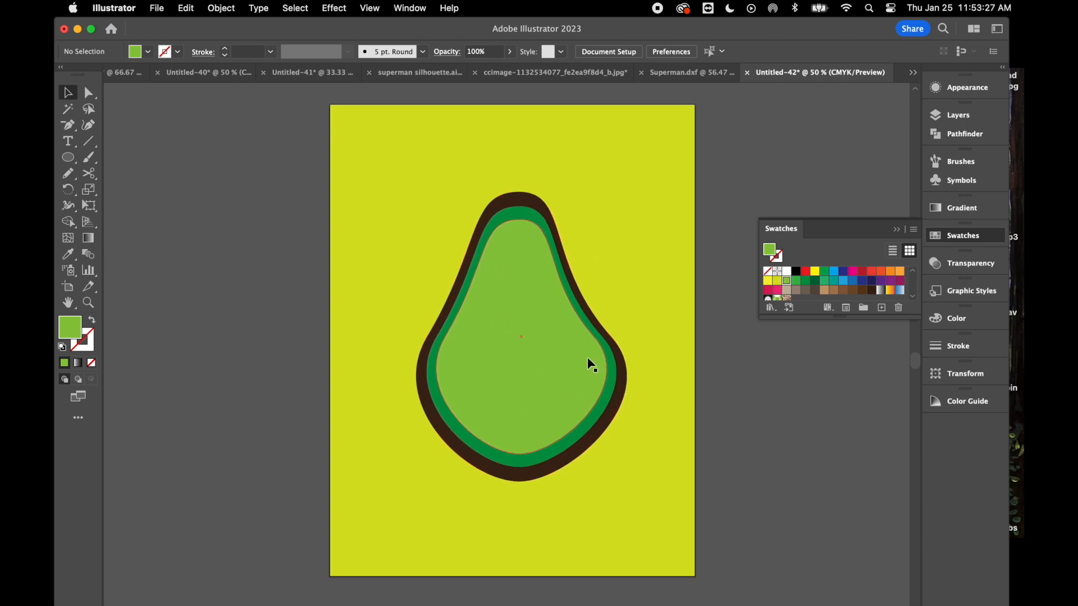
left_click(516, 216)
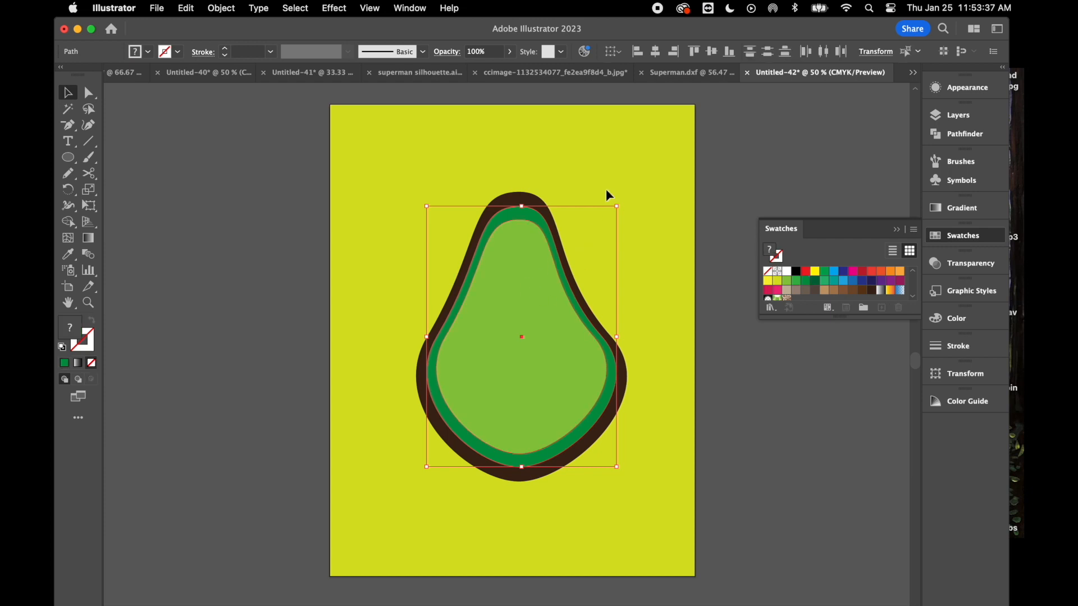
left_click(629, 181)
left_click(516, 255)
left_click(517, 258)
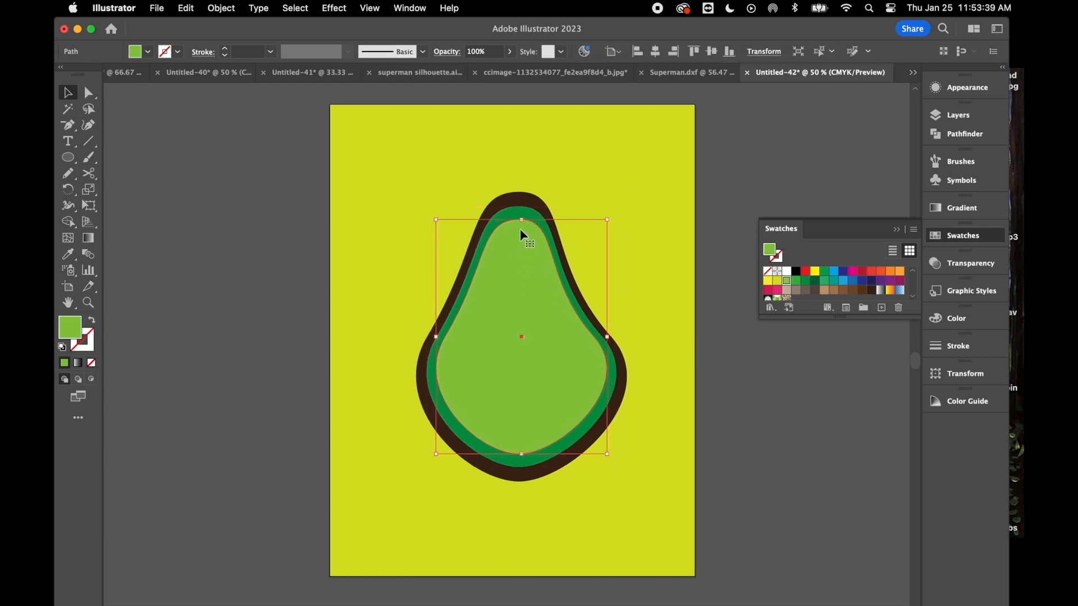
left_click(671, 168)
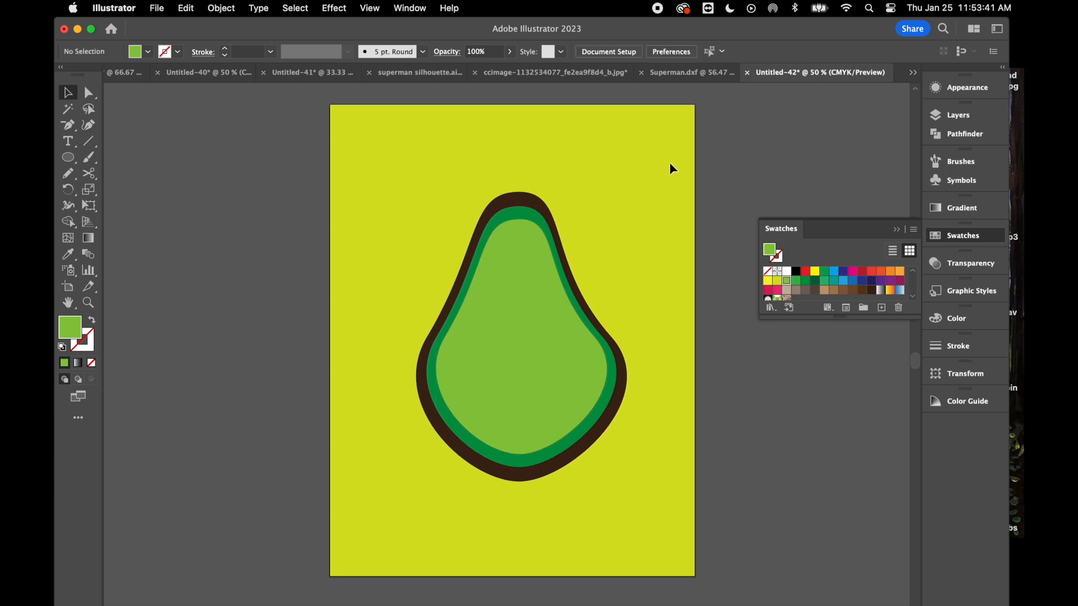
Select the darker green pear together with the light green one and make a blend between them.
left_click(517, 219)
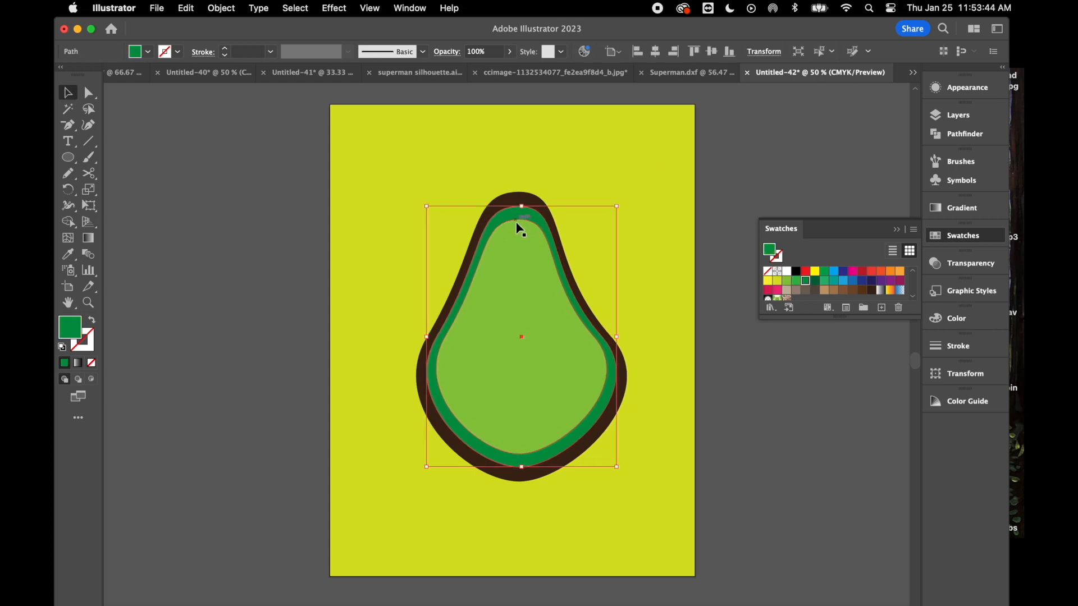
left_click(506, 284, "shift")
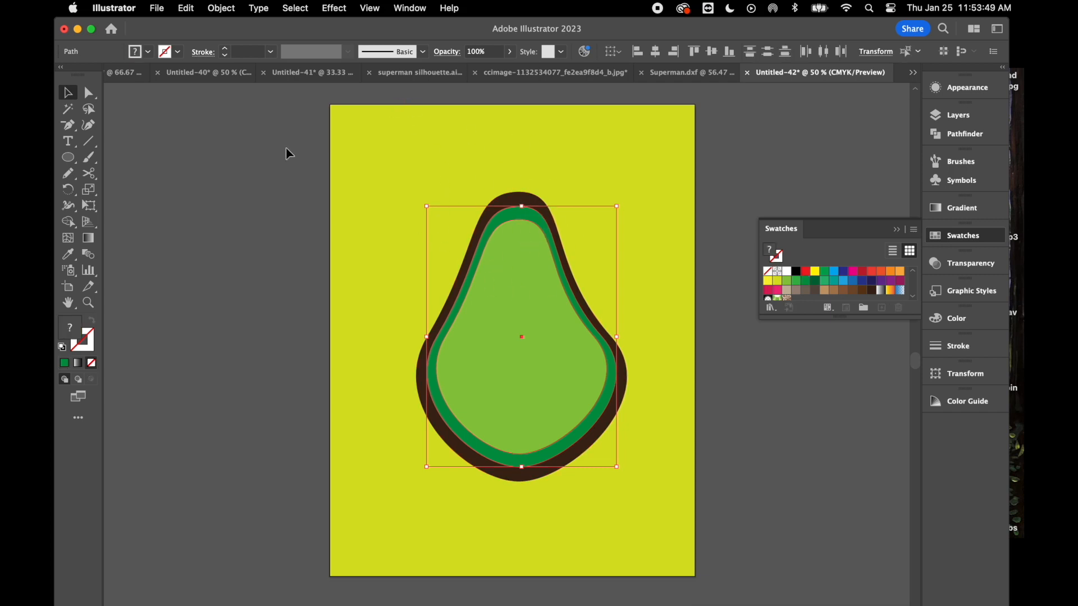
left_click(224, 9)
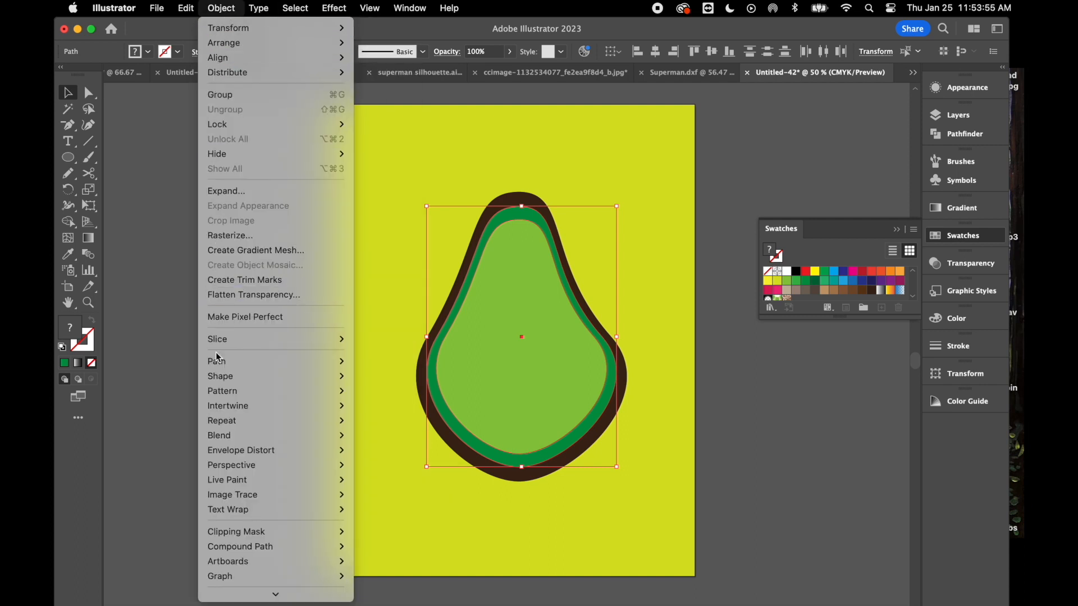
mouse_move(244, 435)
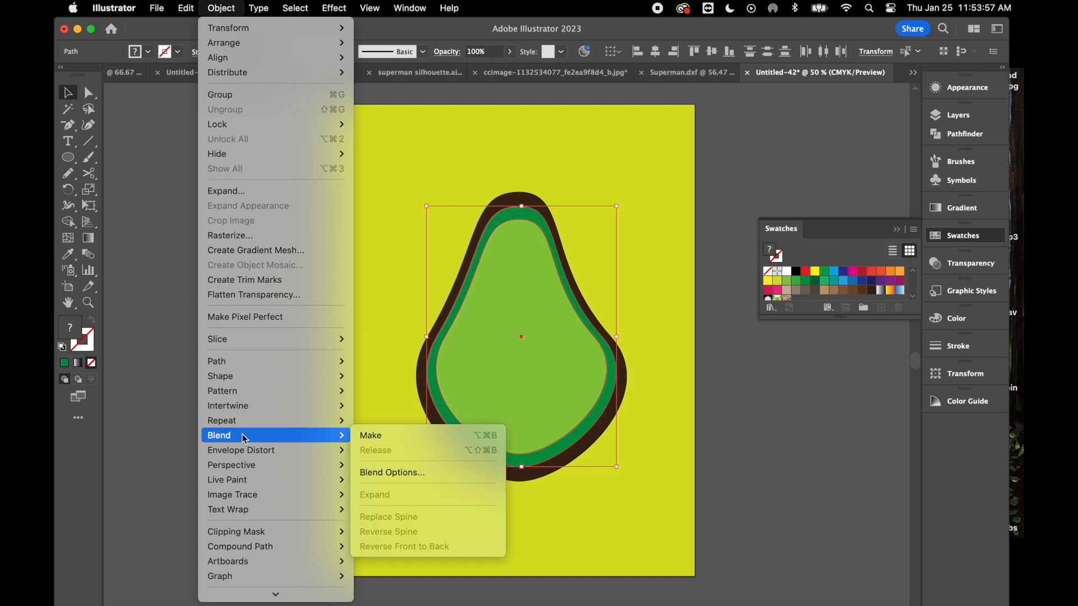
left_click(374, 439)
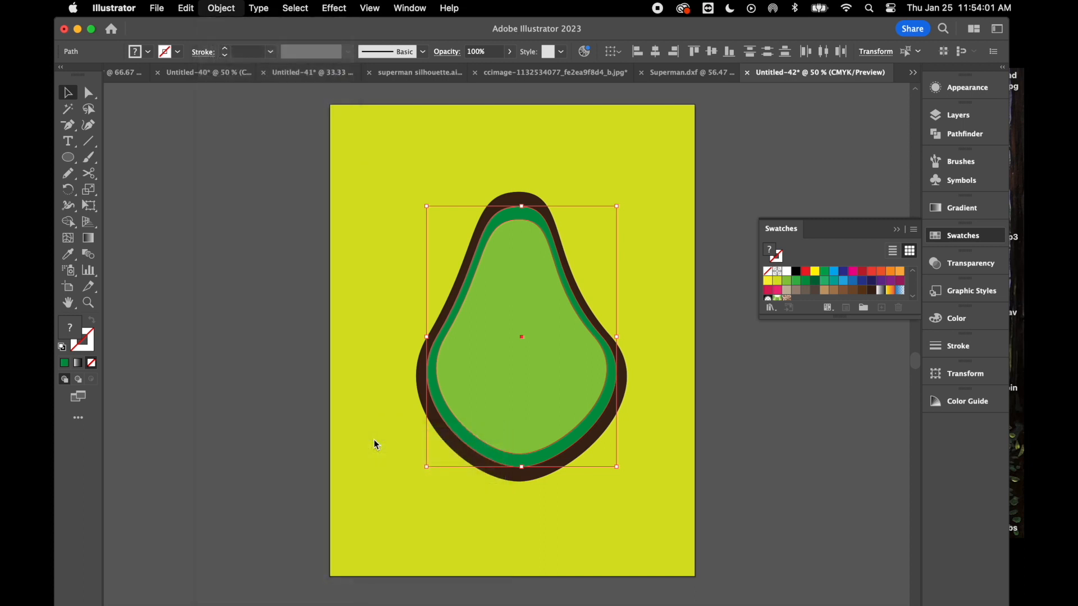
left_click(279, 315)
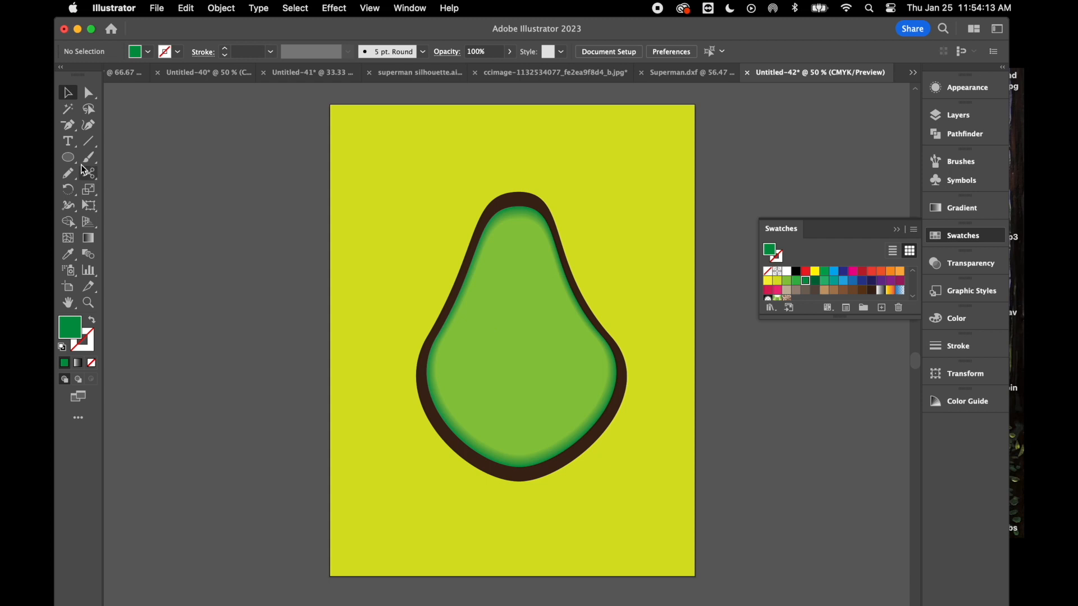
Draw an upright ellipse as the pit in the lower middle of the avocado and fill it with dark brown C=50 M=70 Y=80 K=70.
left_click(68, 157)
left_click(69, 161)
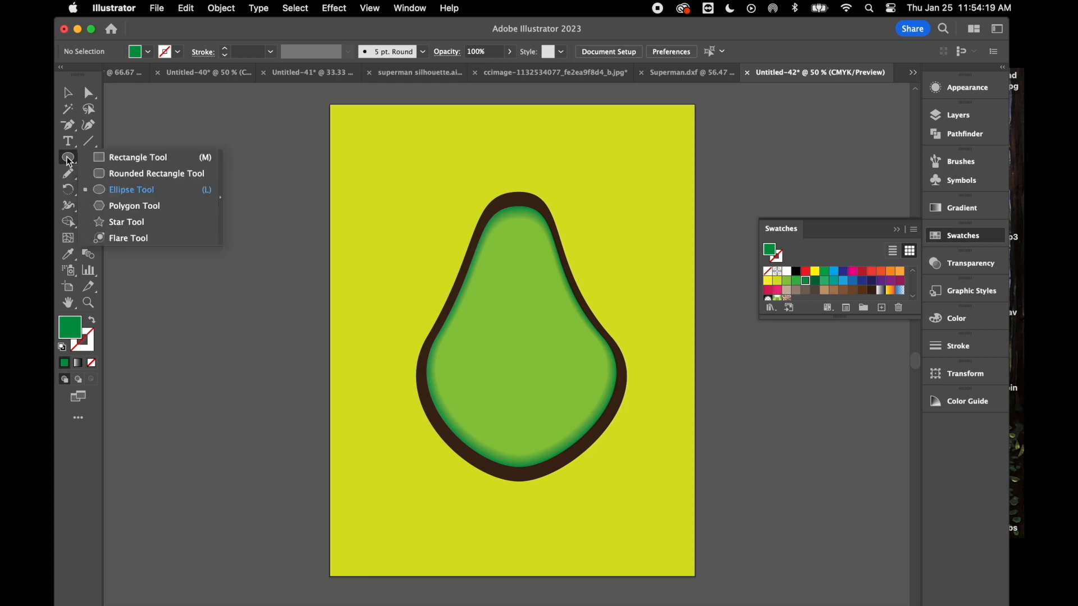
left_click(100, 194)
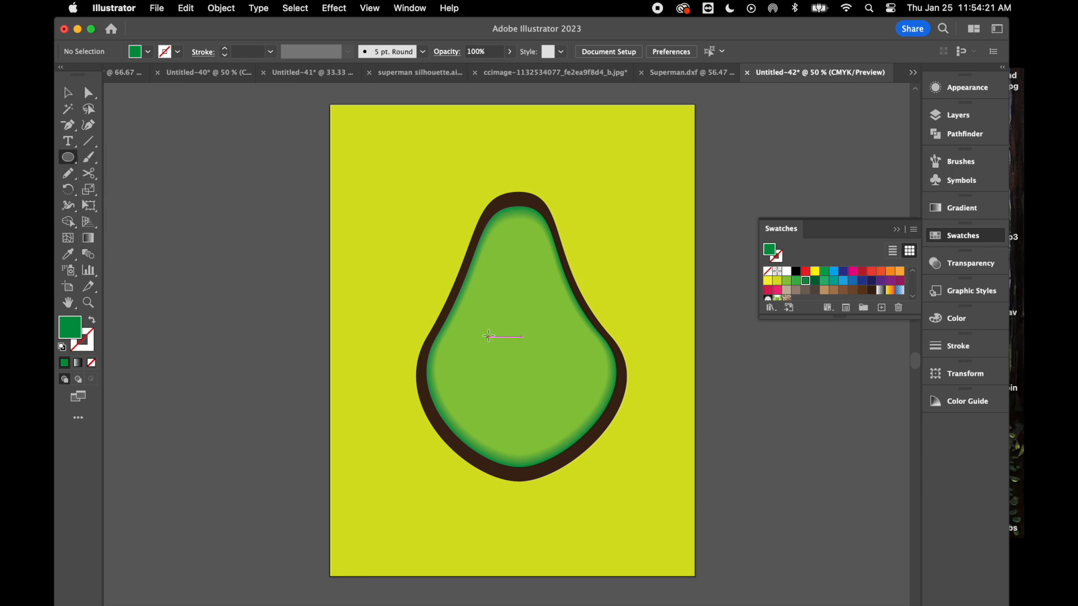
left_click_drag(485, 330, 560, 419)
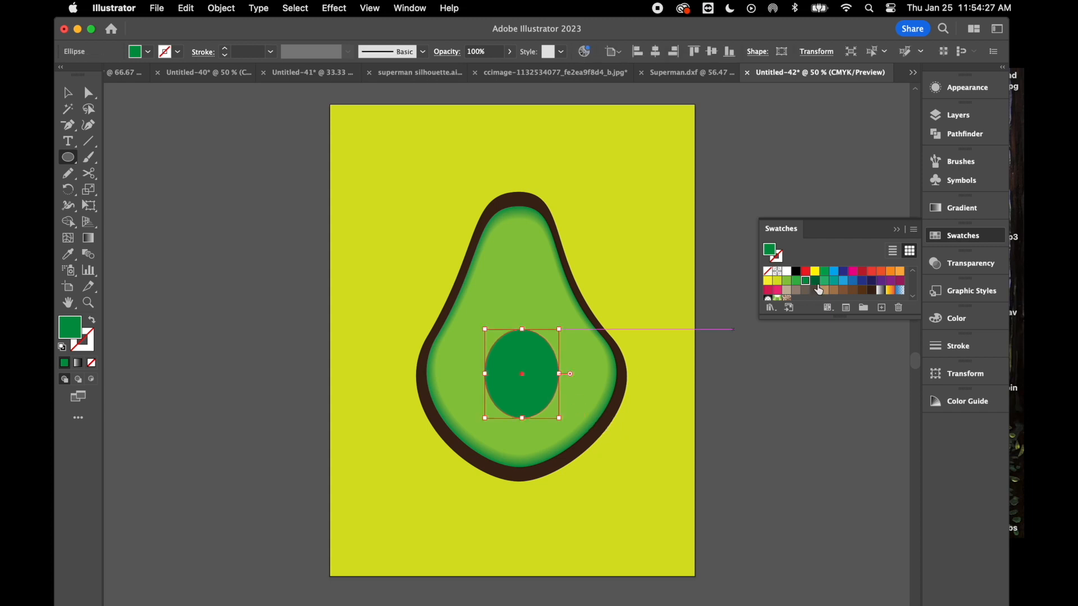
left_click(871, 292)
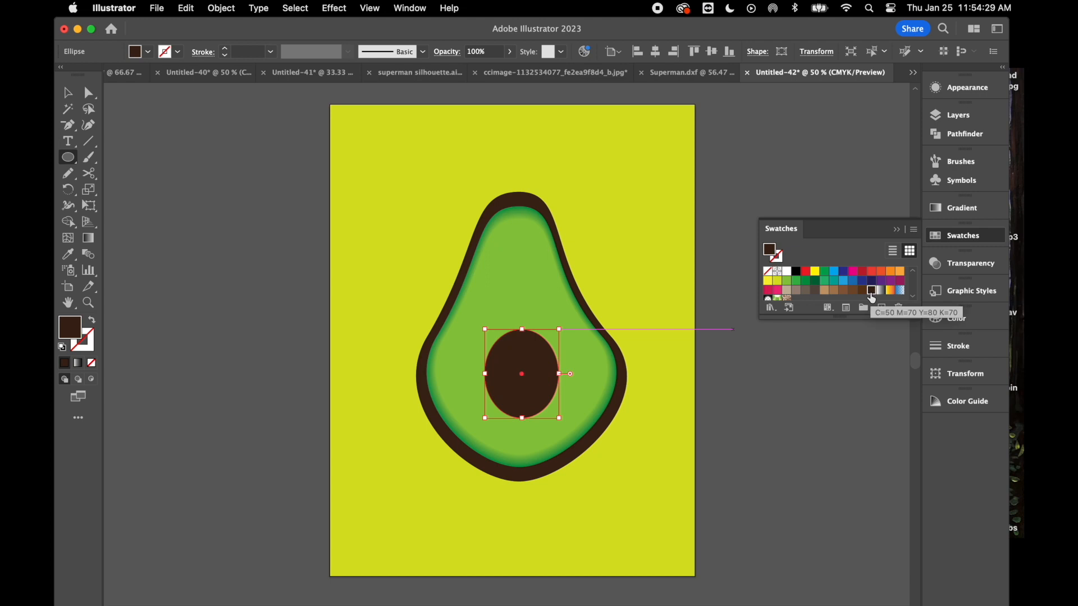
left_click(69, 94)
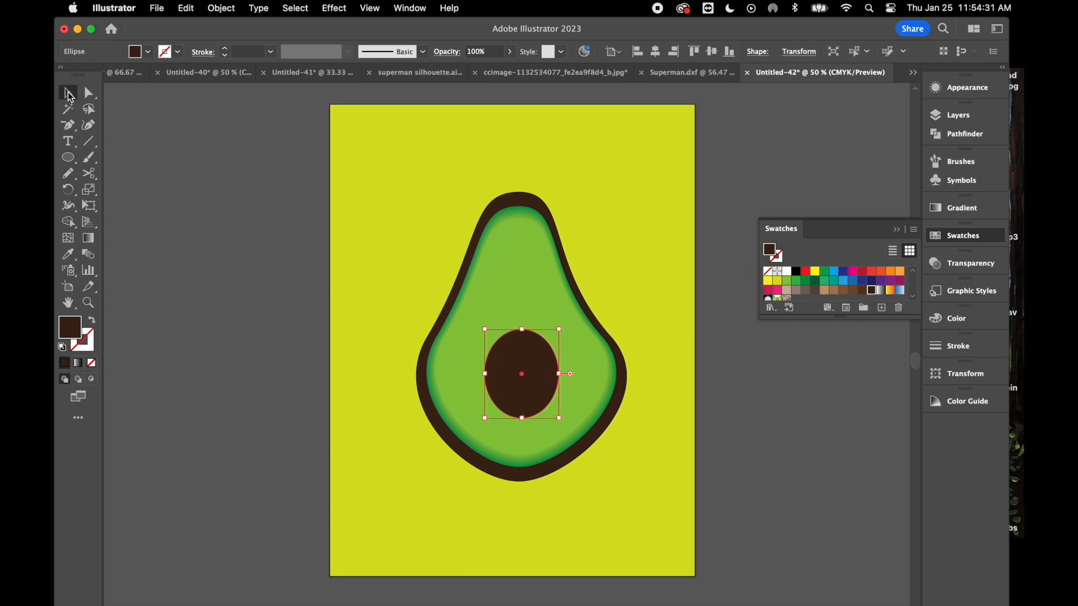
left_click(227, 271)
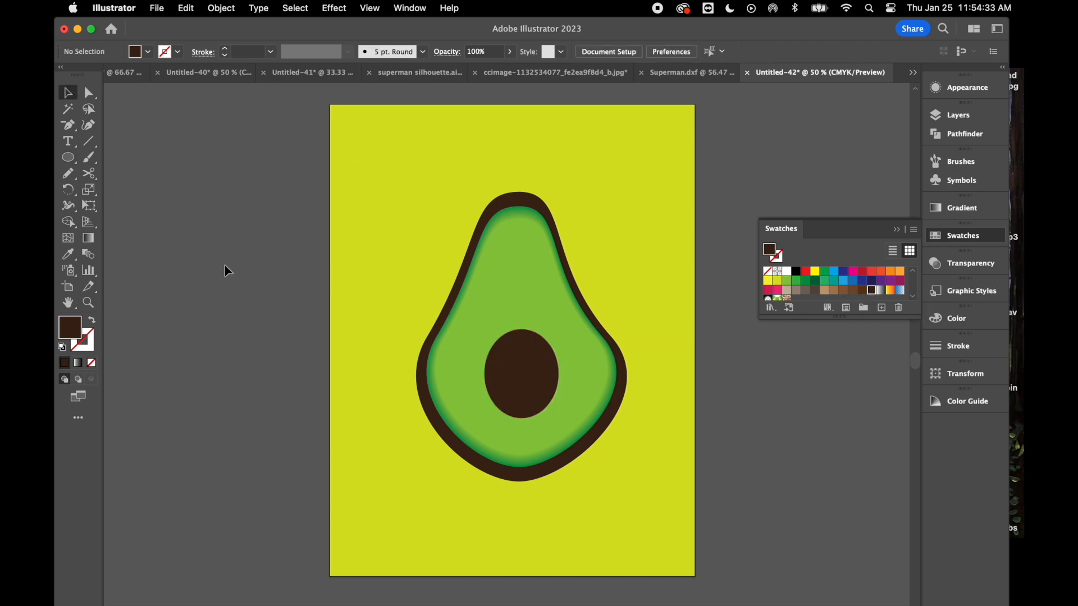
Paste a copy of the dark brown pit in front, in the same place, and scale it down slightly about its centre.
left_click(516, 387)
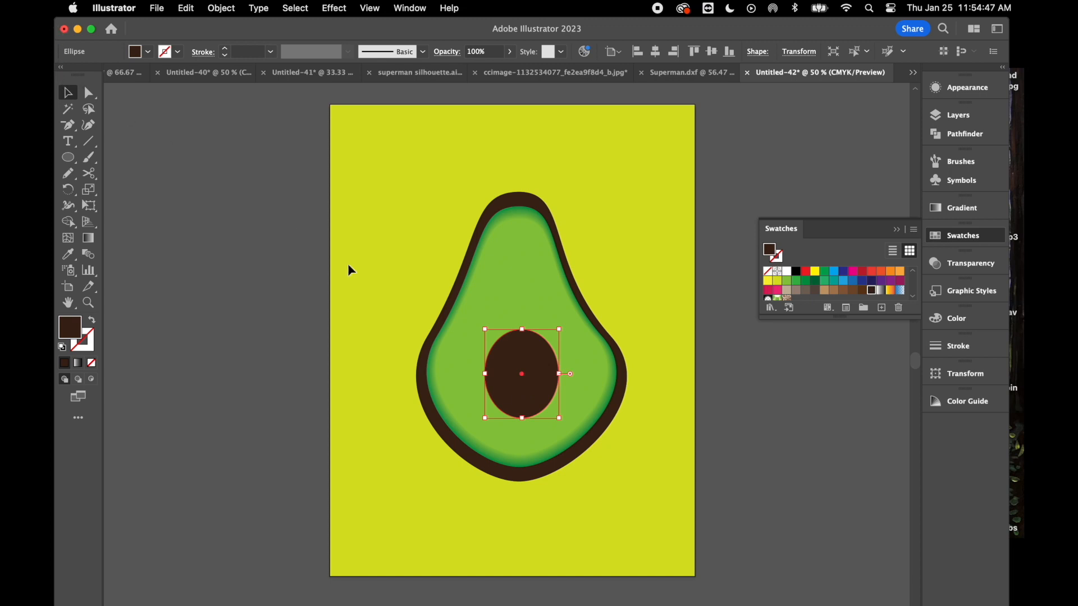
key("super+c")
key("super+f")
right_click(373, 266)
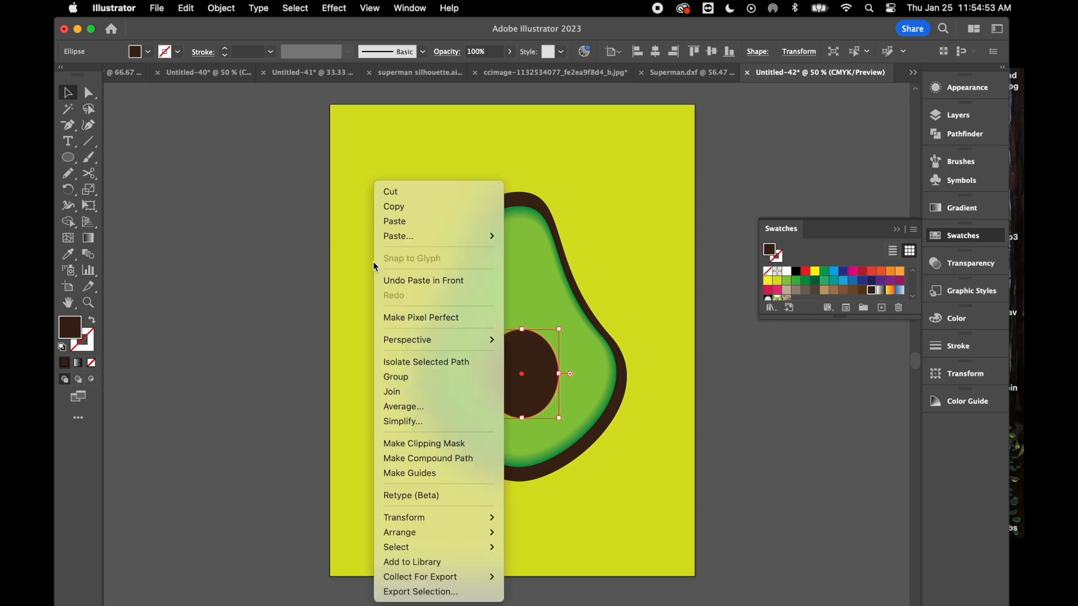
mouse_move(424, 537)
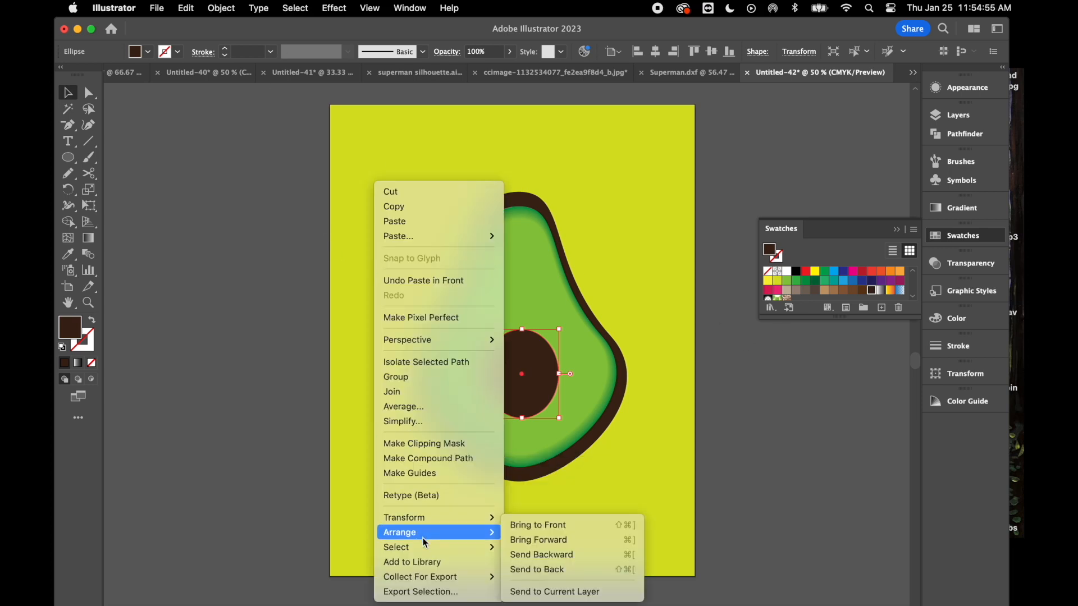
mouse_move(429, 517)
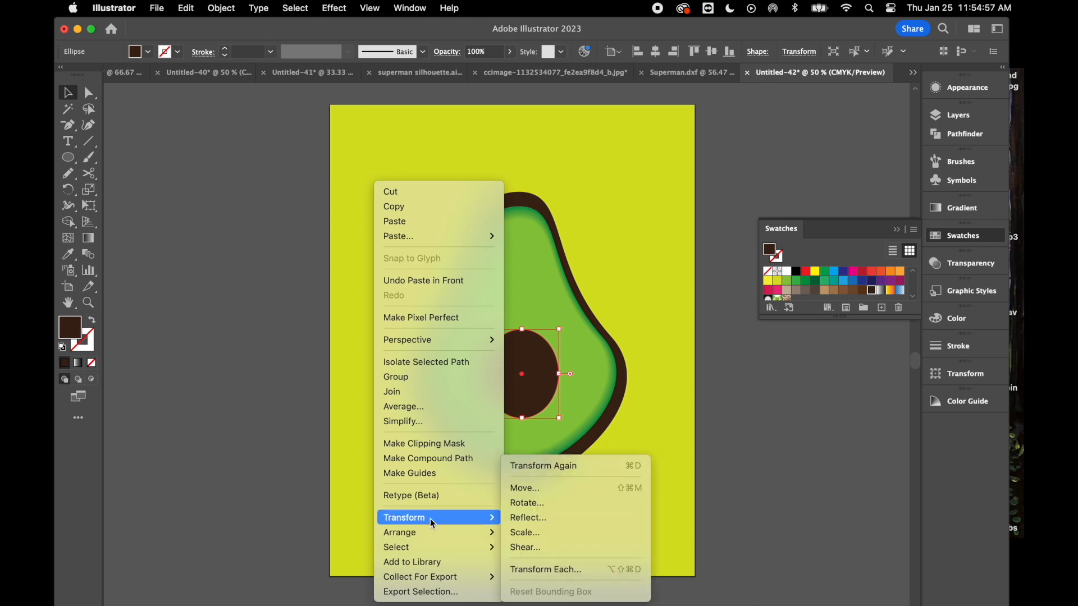
left_click(549, 532)
left_click(779, 384)
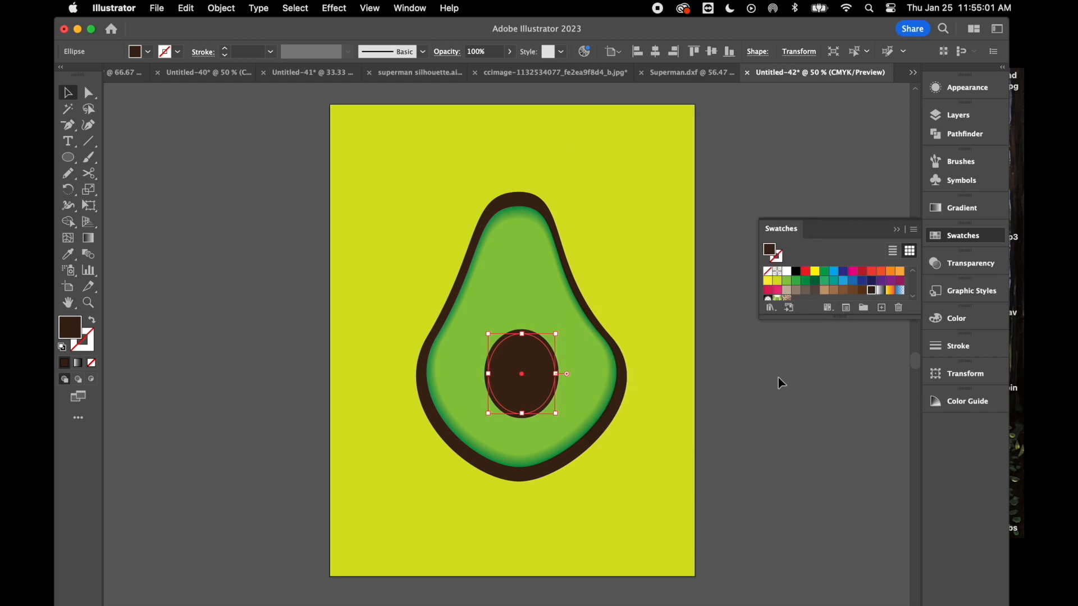
Fill the smaller pit copy with the medium dark brown swatch, one shade lighter than the outer pit ellipse.
left_click(853, 291)
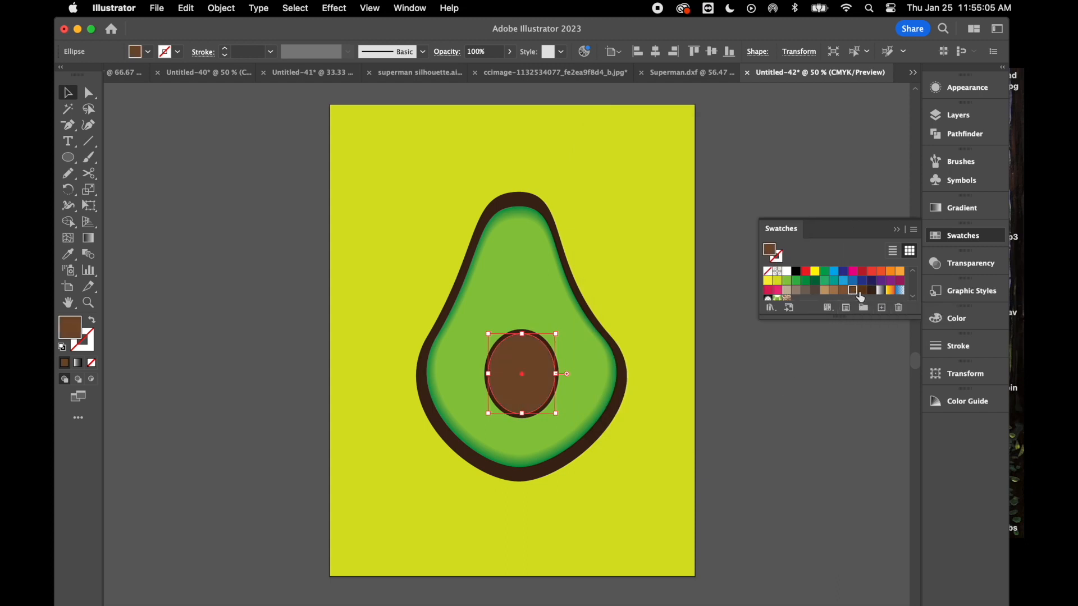
left_click(862, 290)
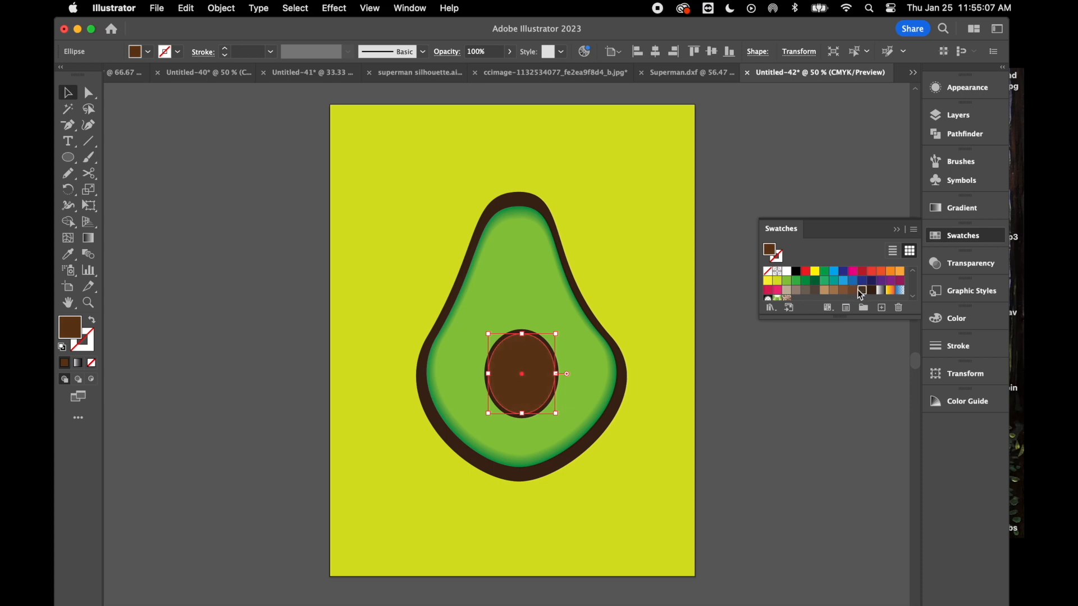
left_click(708, 285)
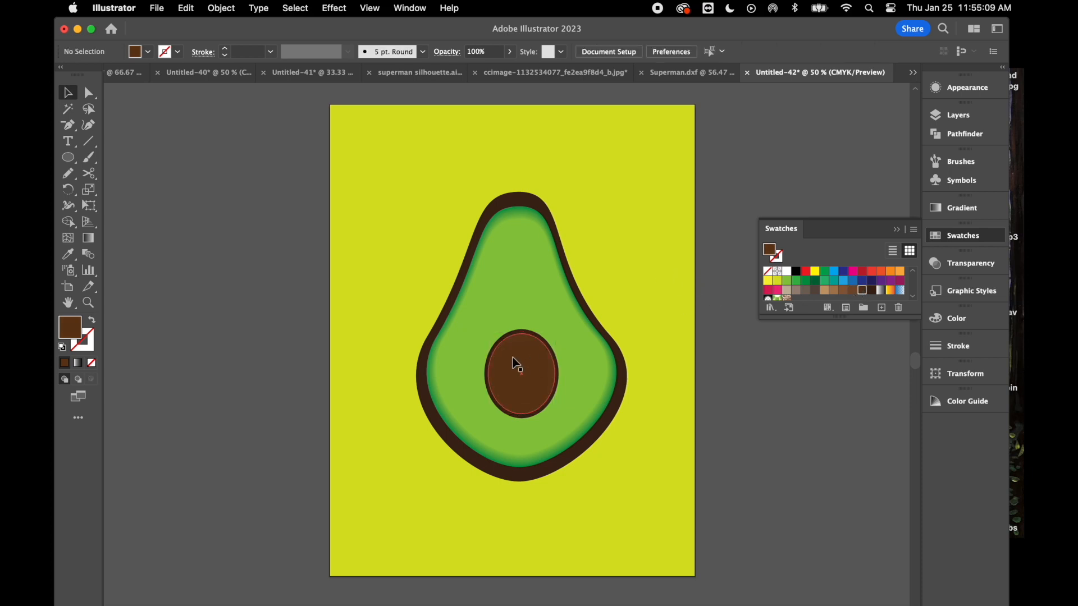
left_click(524, 372)
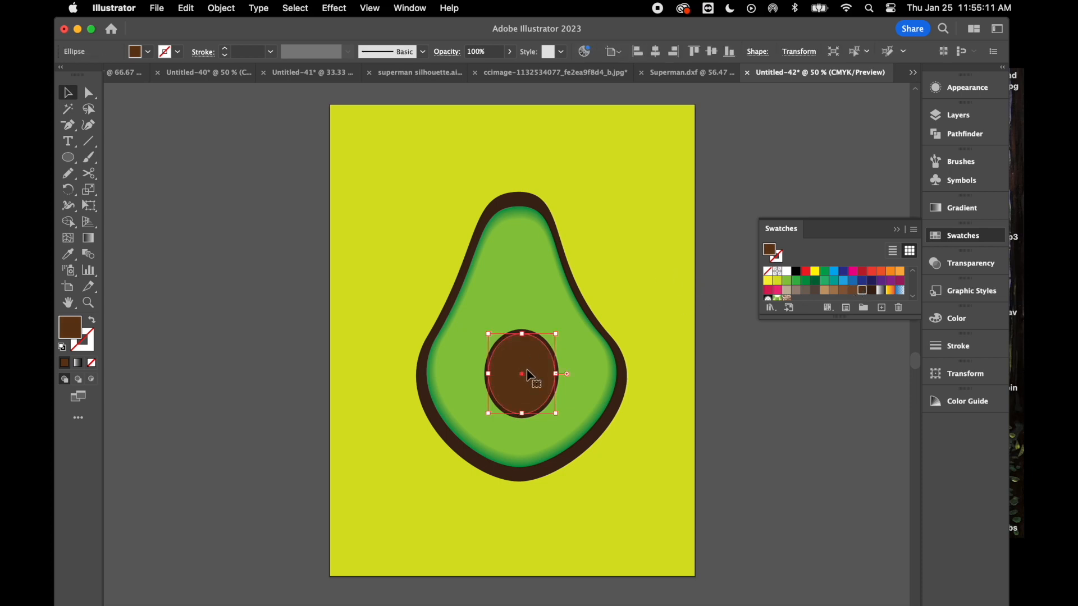
Draw a small upright ellipse as a highlight in the upper left of the pit and fill it with the light tan swatch.
left_click(68, 157)
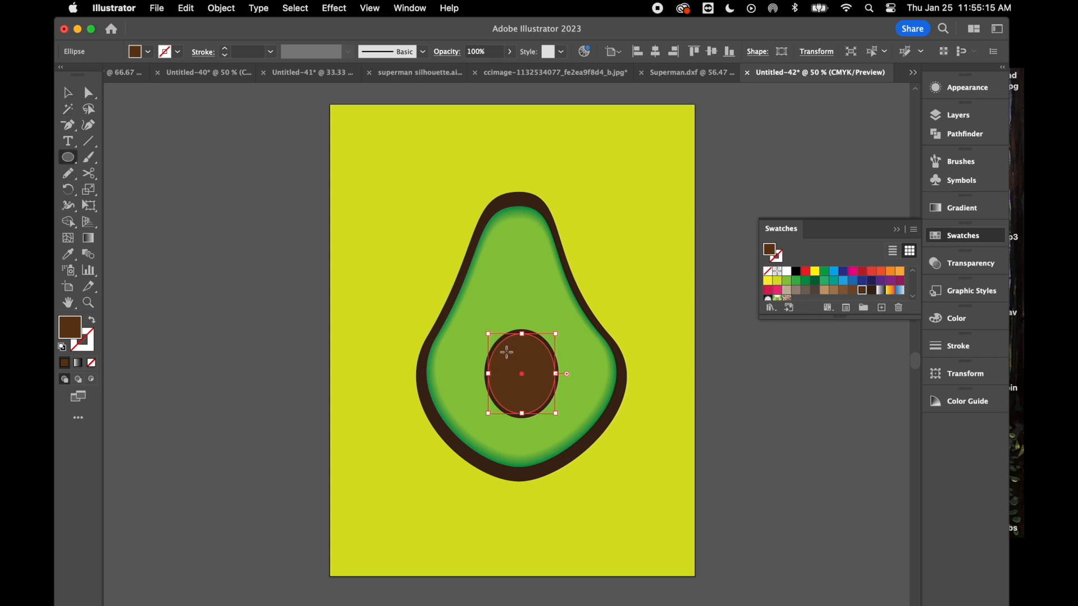
left_click_drag(506, 352, 525, 377)
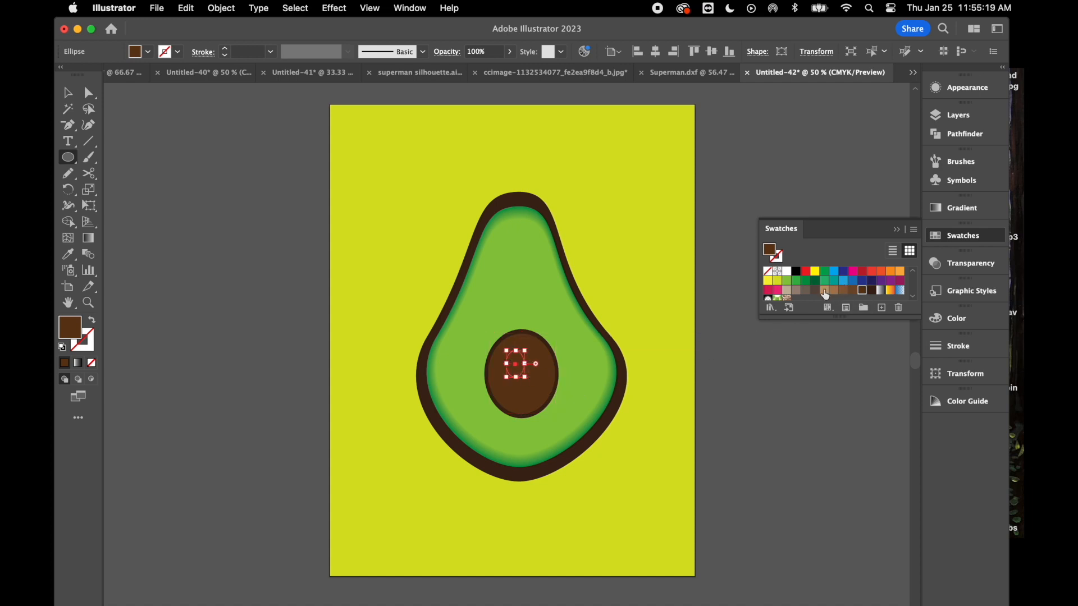
left_click(824, 291)
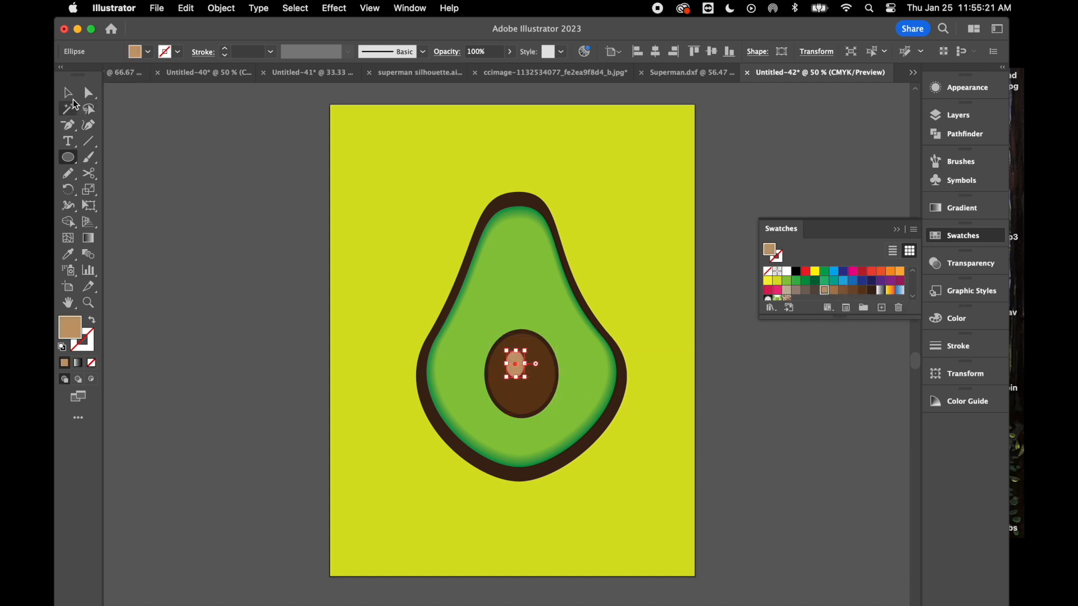
left_click(68, 93)
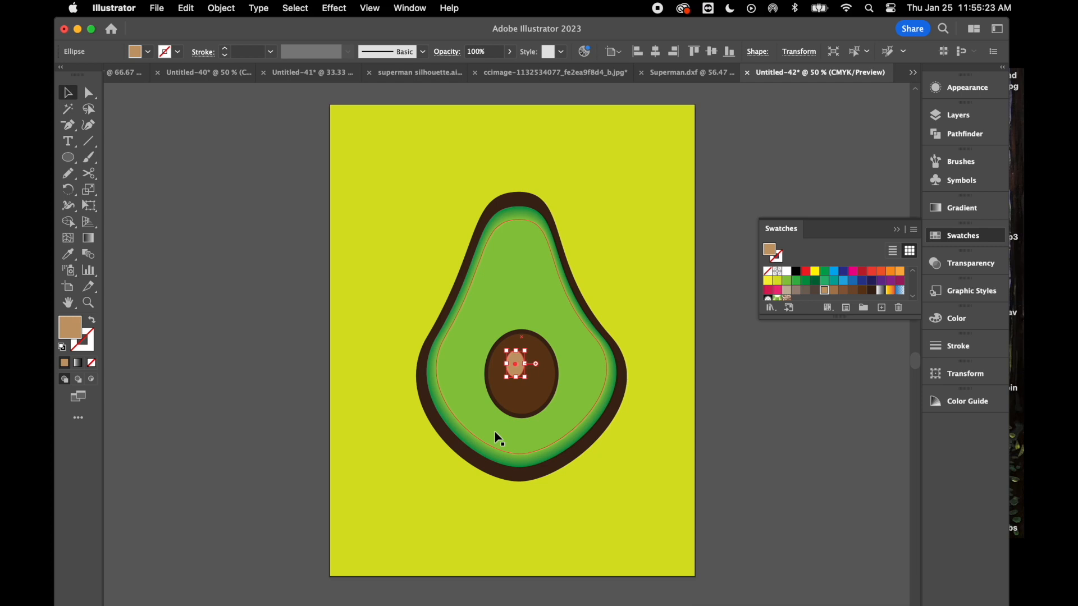
Select the dark pit ellipse, its smaller brown copy and the tan highlight together and make a blend between them.
key("a")
key("super+equal")
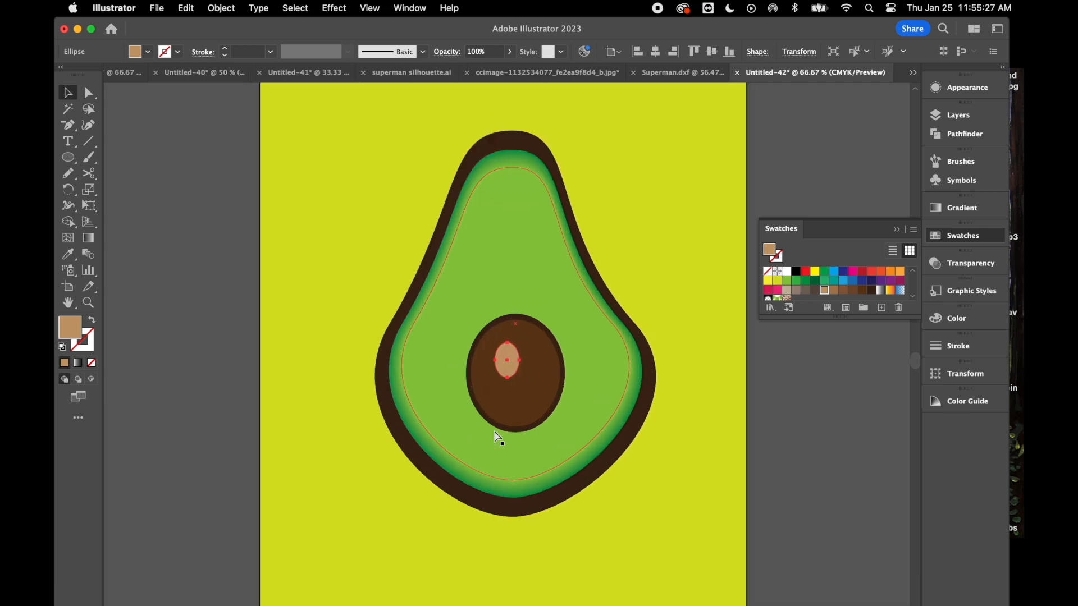
key("super+equal")
key("super+equal")
key("super+equal")
key("super+equal")
key("super+equal")
key("super+equal")
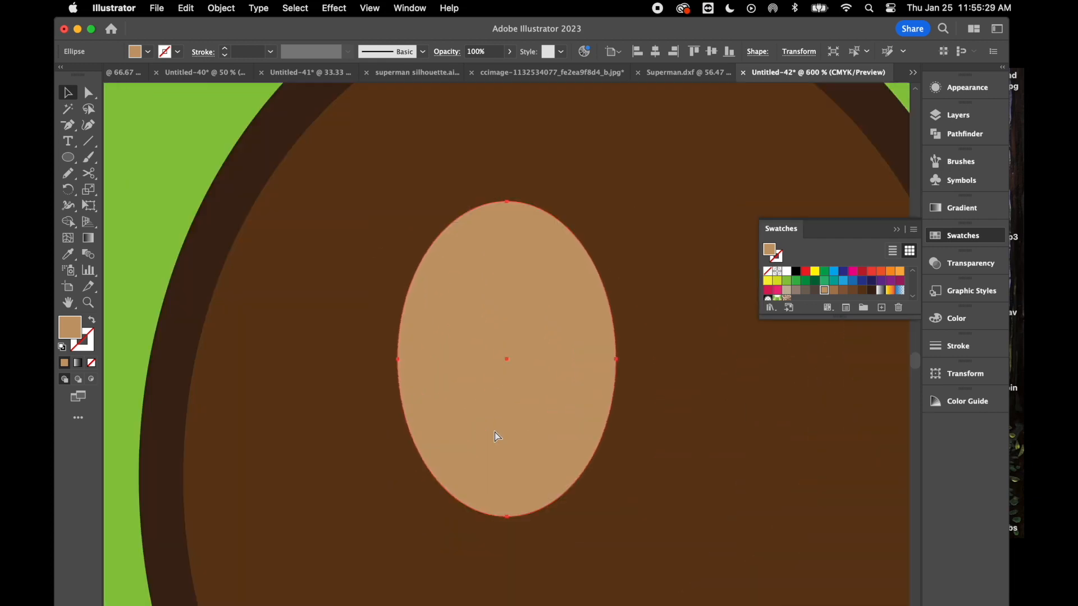
key("super+minus")
key("super+minus")
key("super+minus")
key("super+minus")
key("super+minus")
key("super+minus")
key("super+equal")
key("super+equal")
key("super+equal")
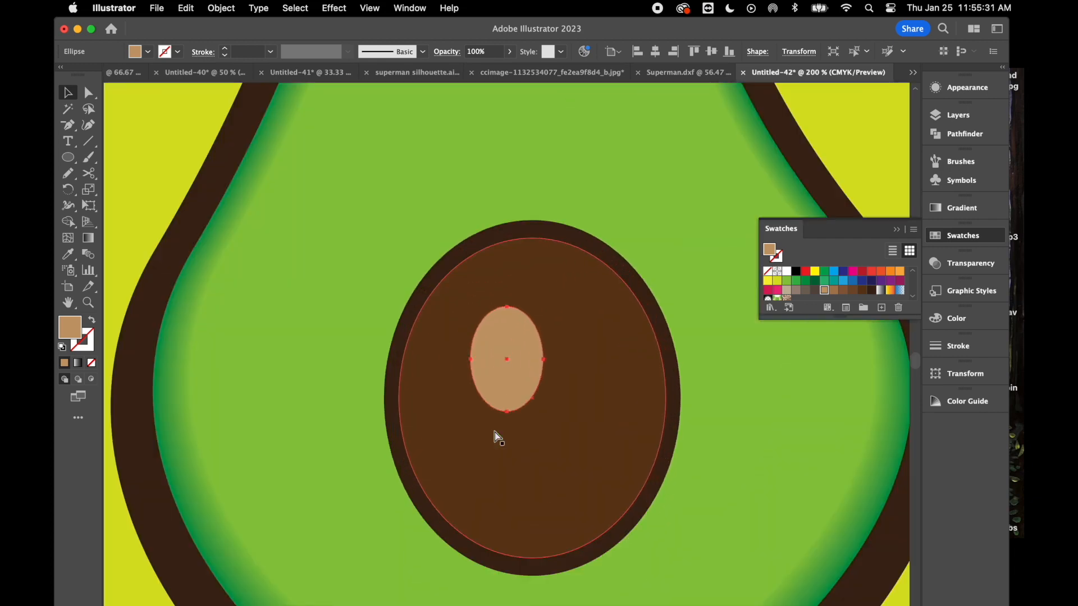
key("super+equal")
key("super+equal")
key("super+minus")
key("super+minus")
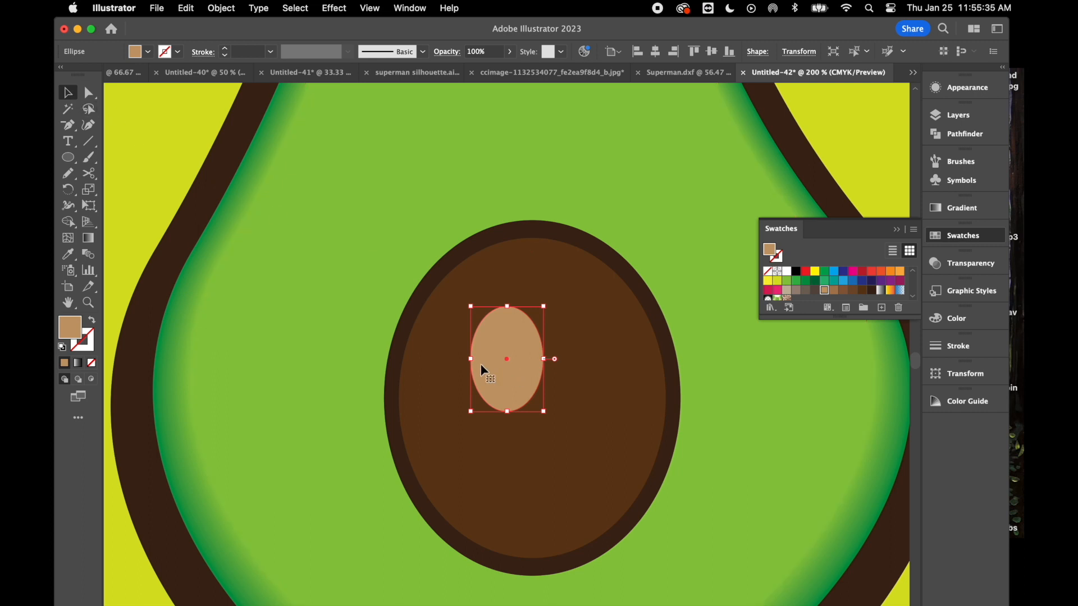
left_click(421, 312)
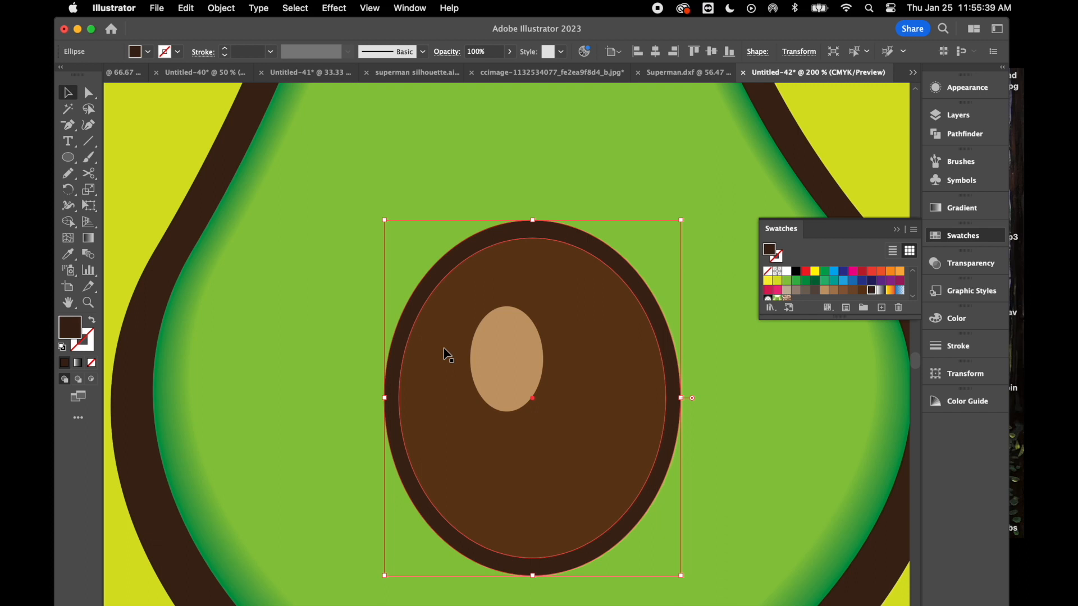
left_click(481, 368, "shift")
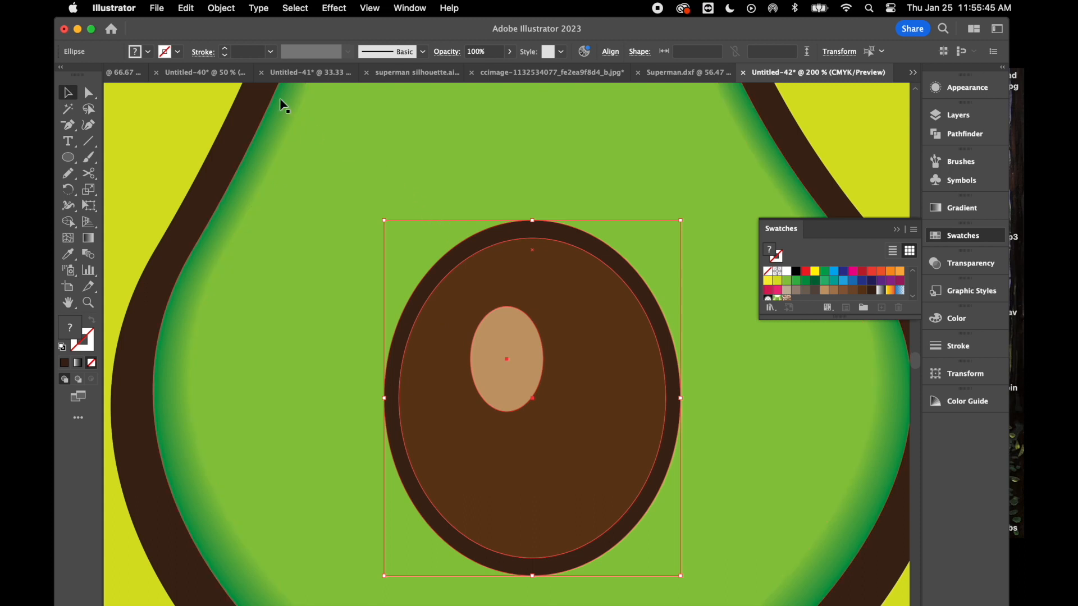
left_click(221, 8)
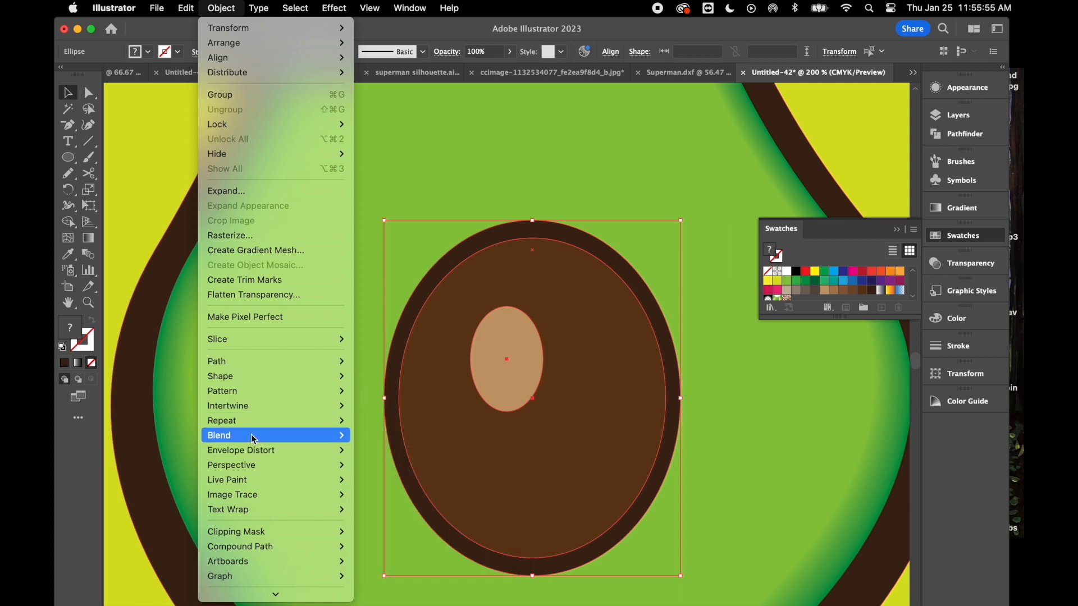
mouse_move(259, 439)
left_click(385, 436)
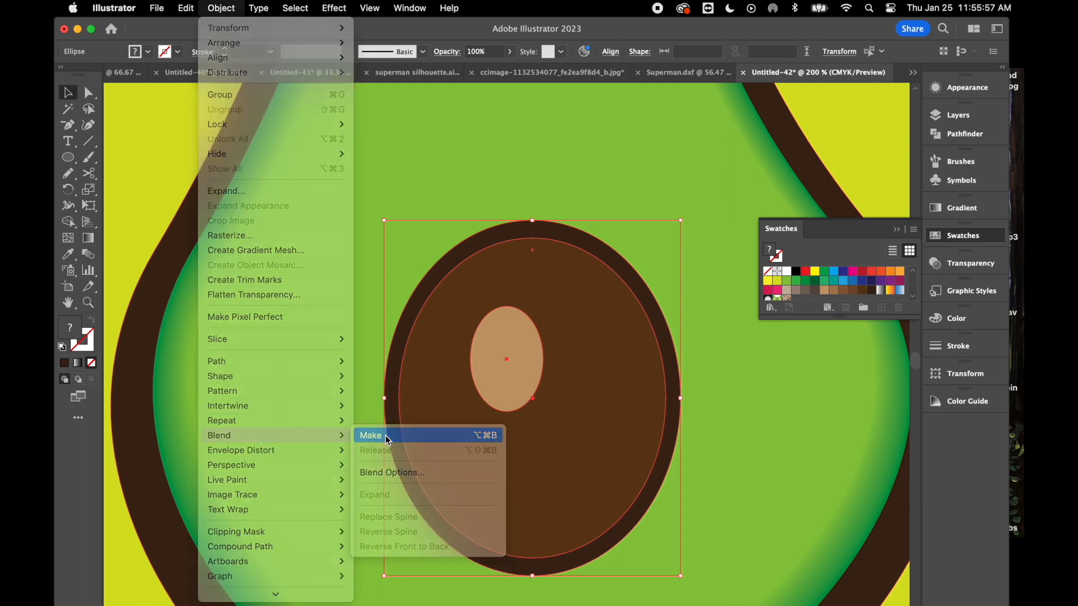
left_click(168, 182)
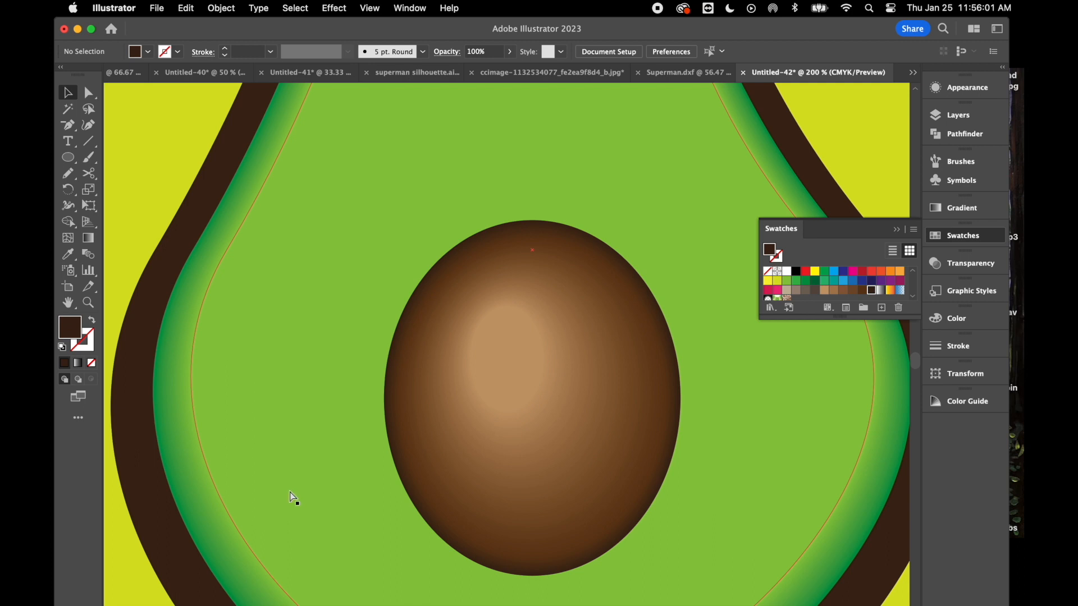
Copy the avocado's outer dark brown skin shape and paste the duplicate on top of the artwork.
key("super+minus")
key("super+minus")
key("super+minus")
key("super+minus")
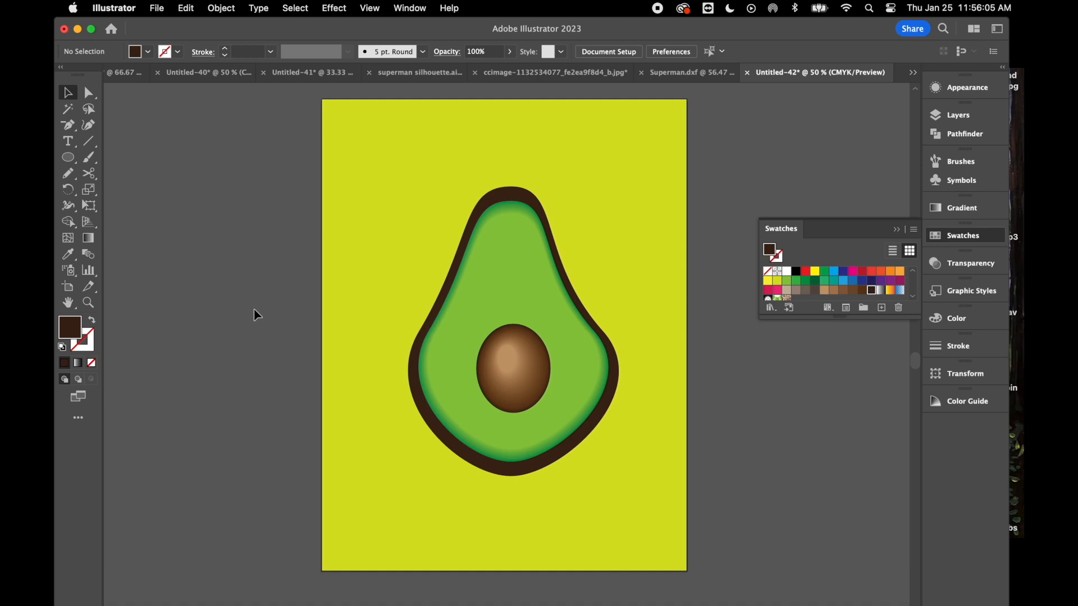
scroll(275, 235, "down", 2)
scroll(276, 235, "right", 2)
scroll(271, 235, "down", 3)
scroll(271, 234, "right", 2)
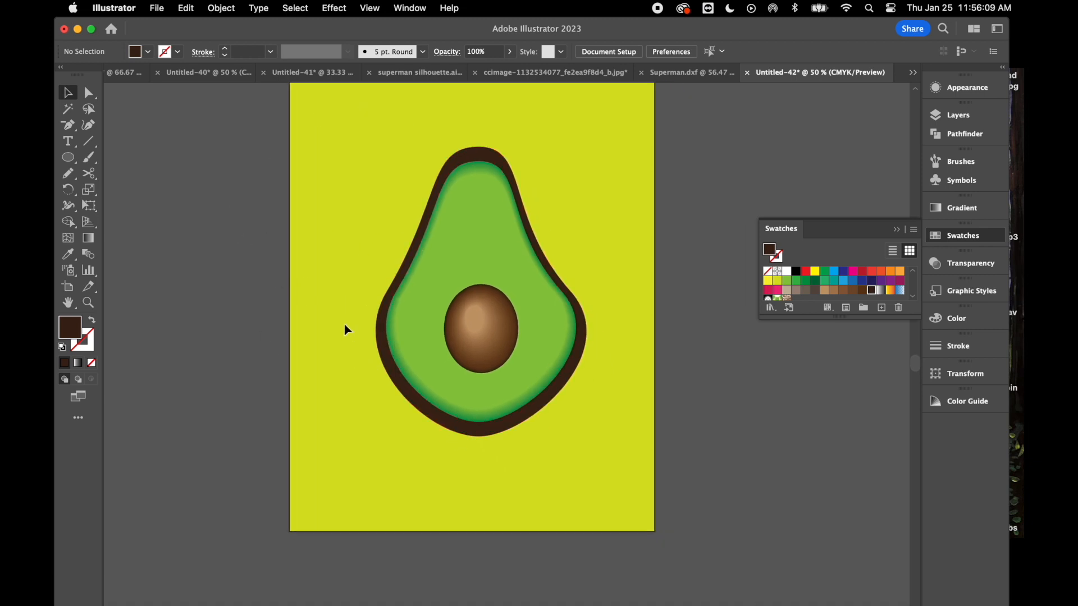
scroll(464, 416, "up", 2)
scroll(464, 416, "right", 3)
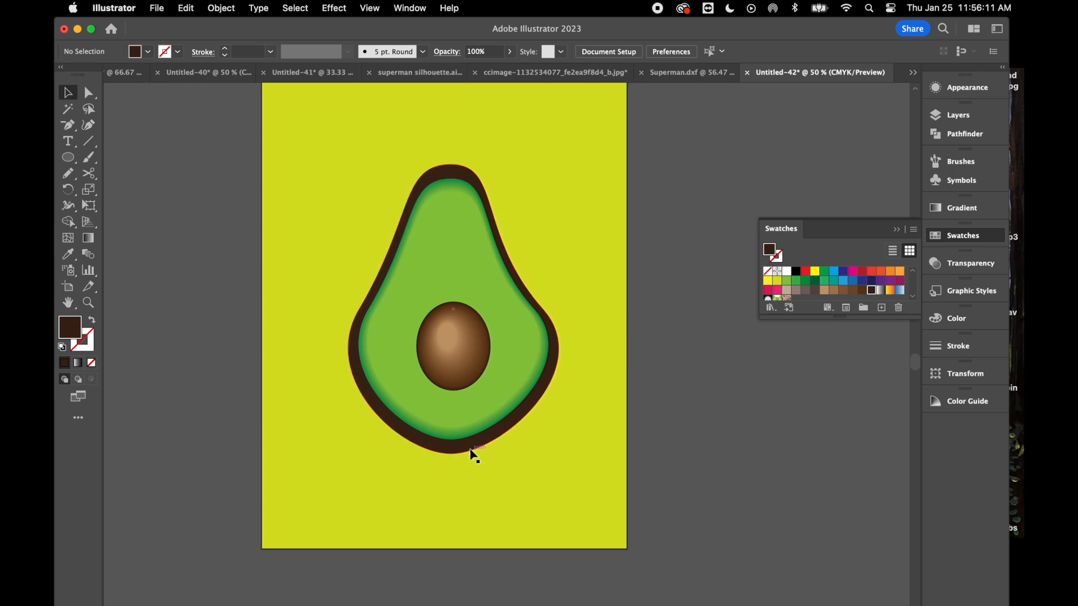
left_click(461, 175)
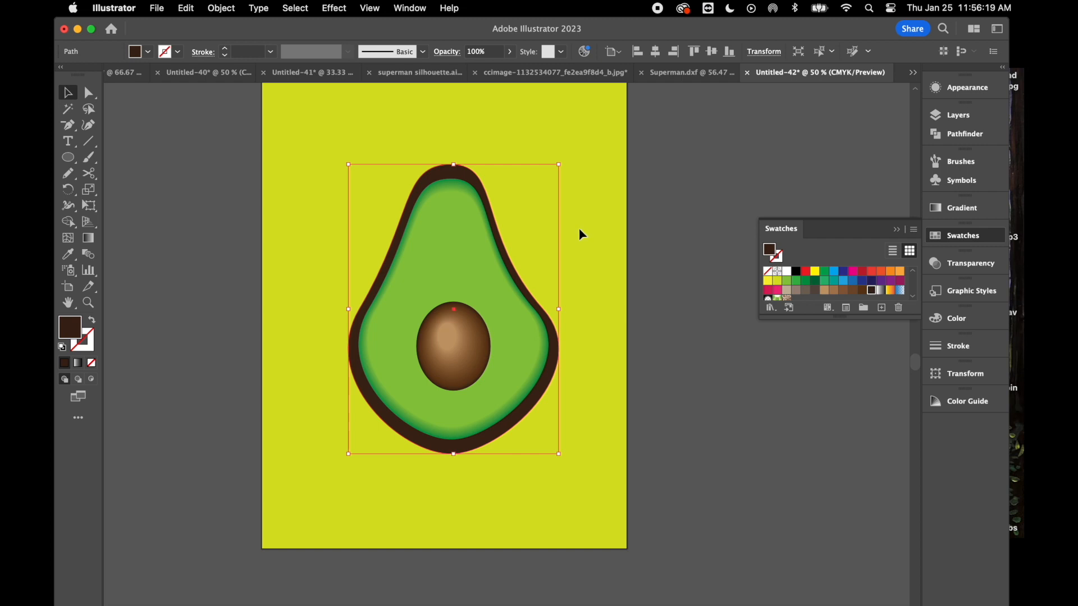
key("cmd+v")
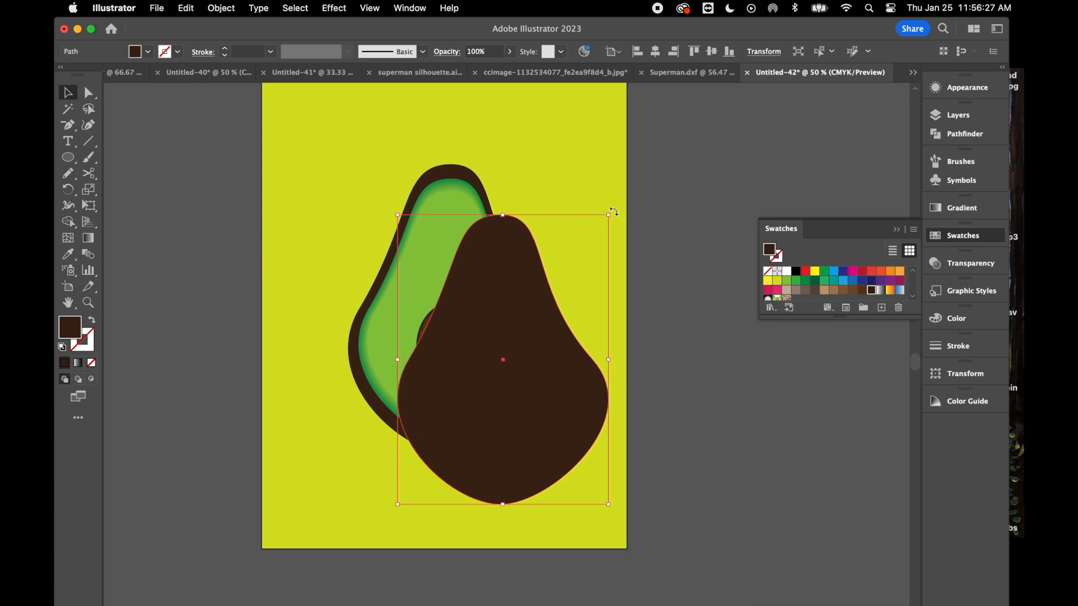
Rotate the pasted skin shape clockwise until its narrow end points to the upper right, and place it over the avocado's lower right half.
left_click_drag(615, 210, 591, 346)
left_click_drag(535, 187, 537, 252)
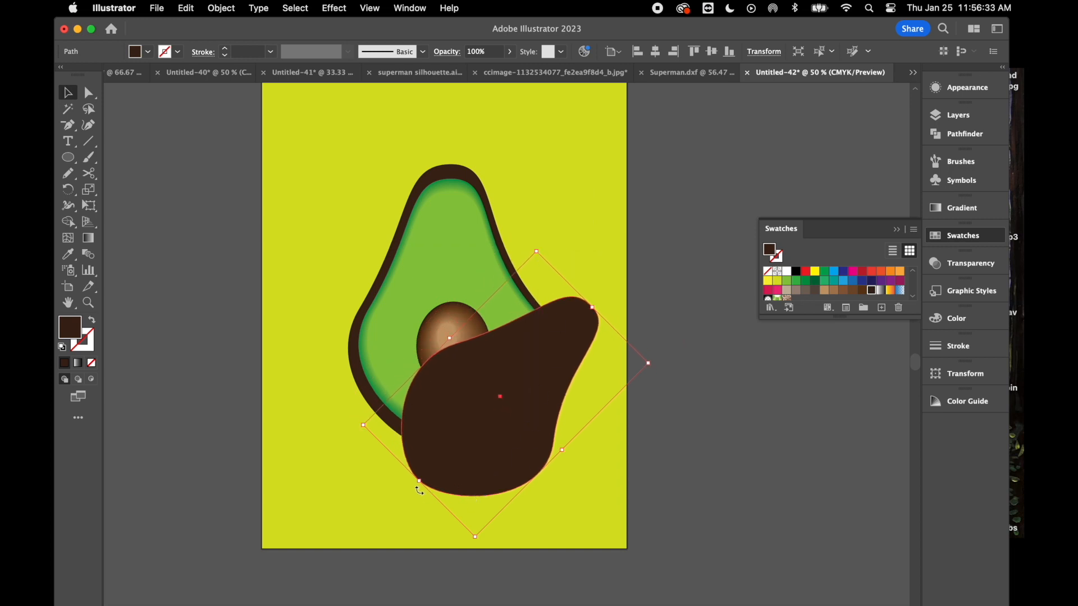
left_click_drag(488, 460, 524, 404)
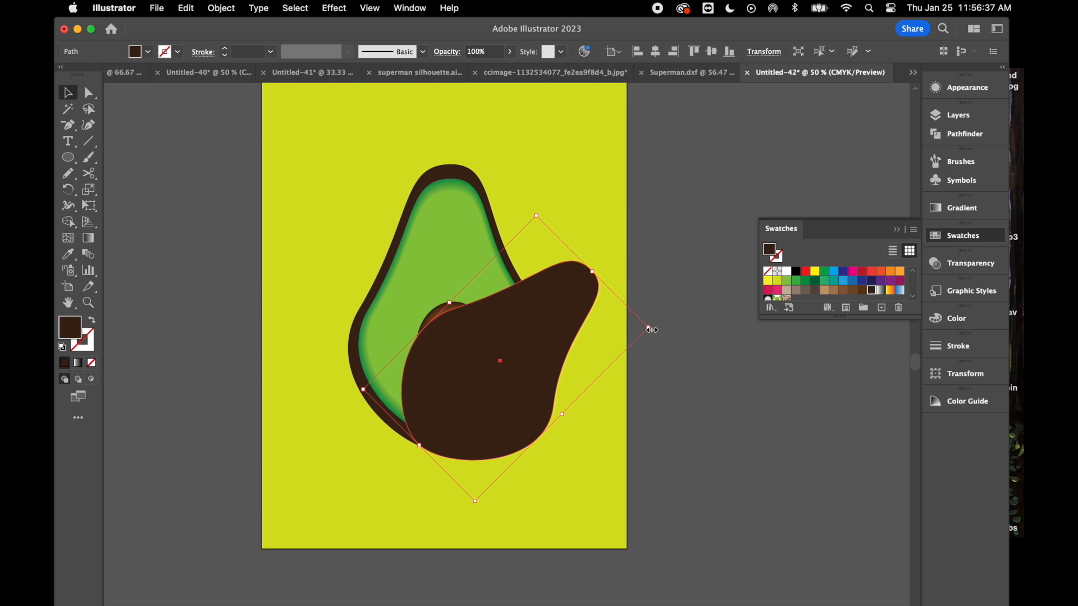
left_click_drag(654, 329, 653, 359)
left_click_drag(504, 357, 505, 354)
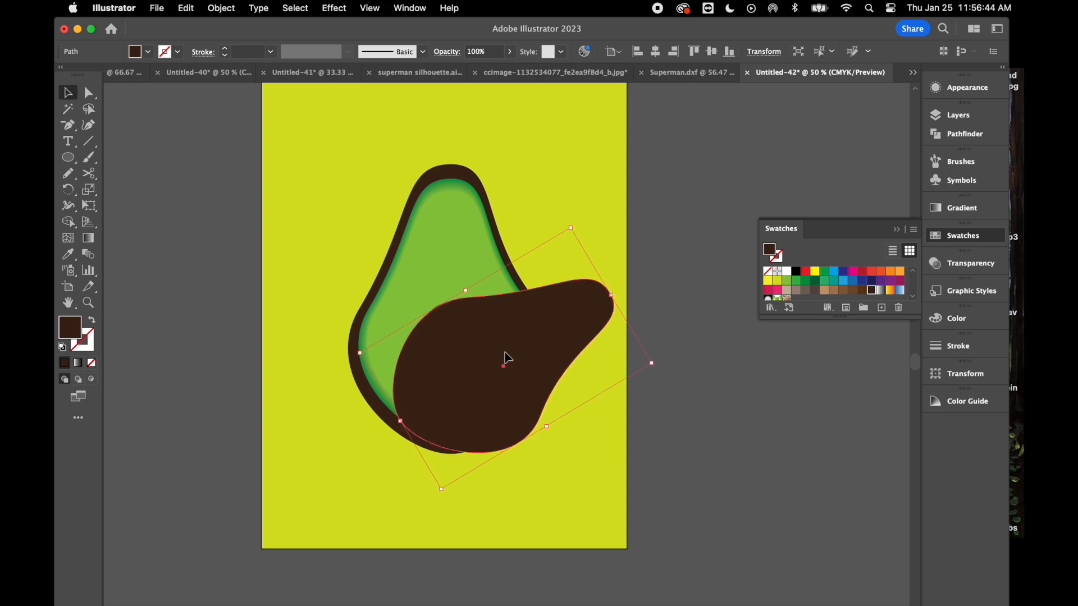
Fill the rotated skin shape with the light beige-gray swatch and set its blending mode to Multiply.
left_click(787, 291)
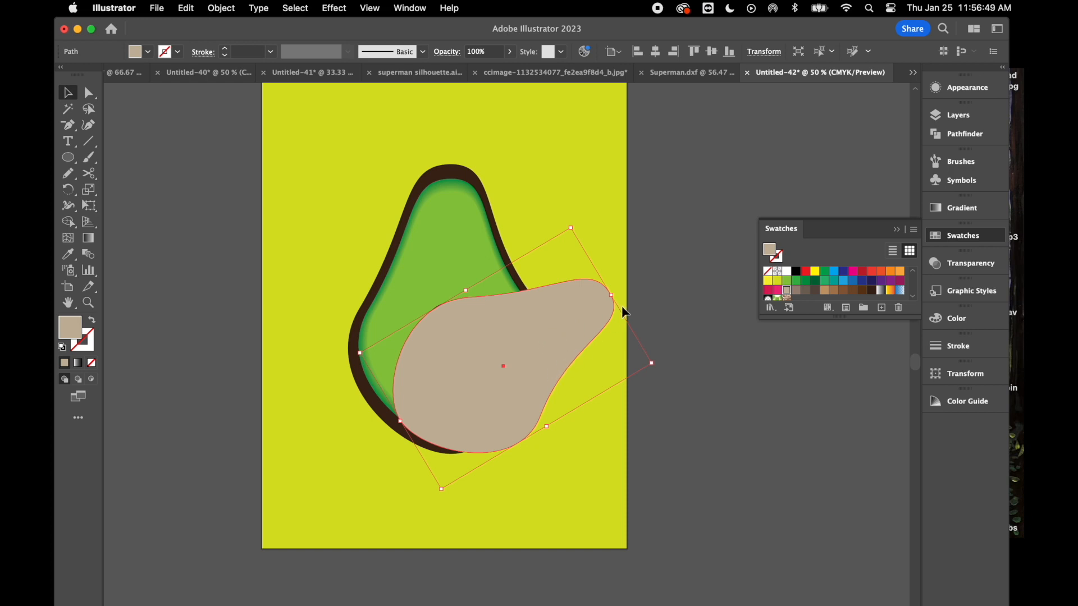
left_click(962, 271)
left_click(411, 8)
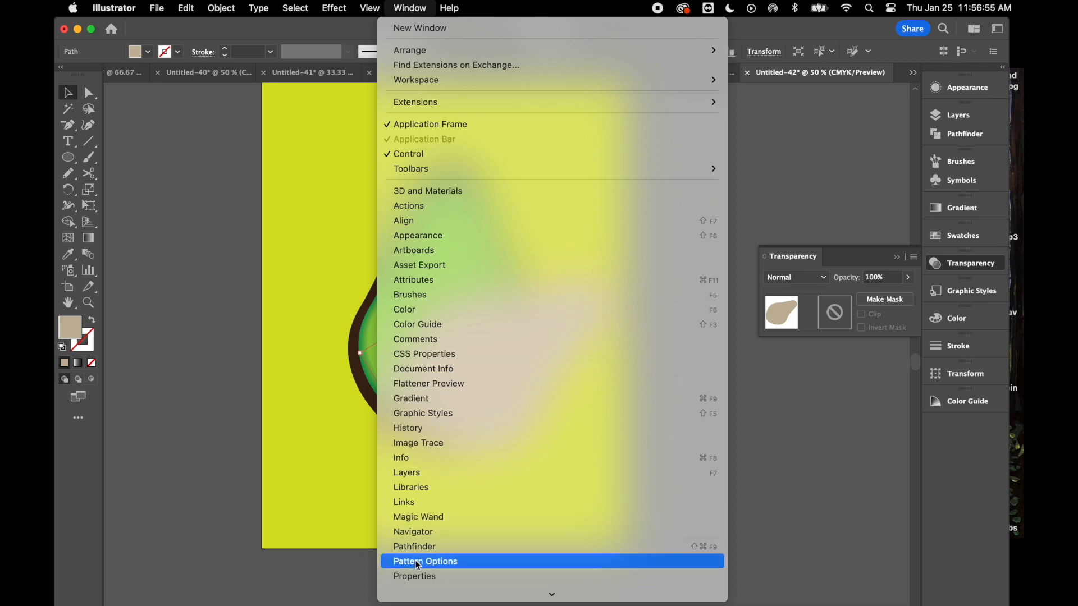
scroll(417, 561, "down", 5)
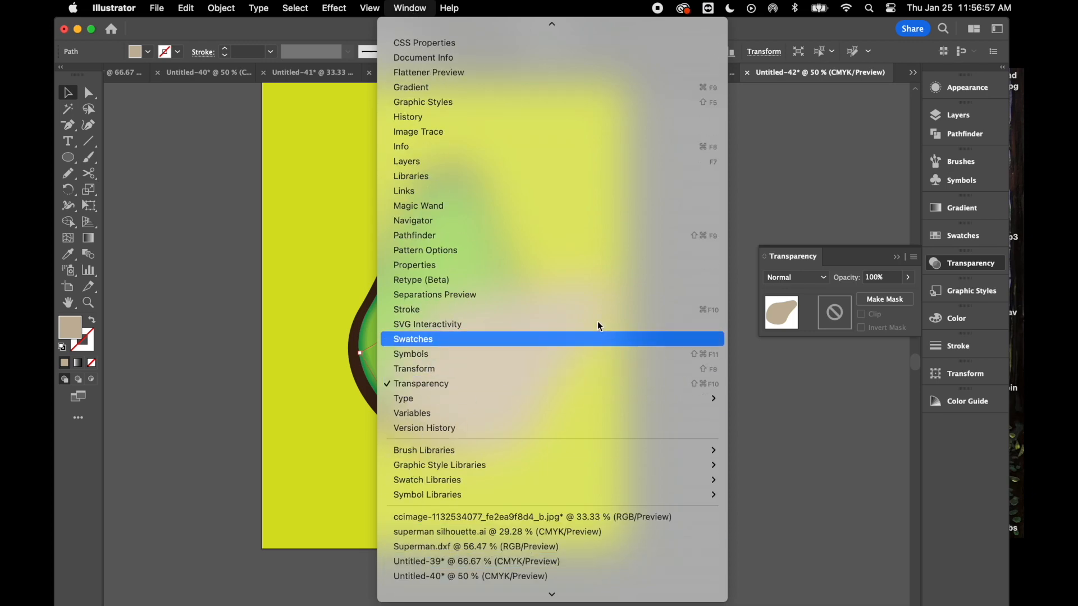
left_click(811, 291)
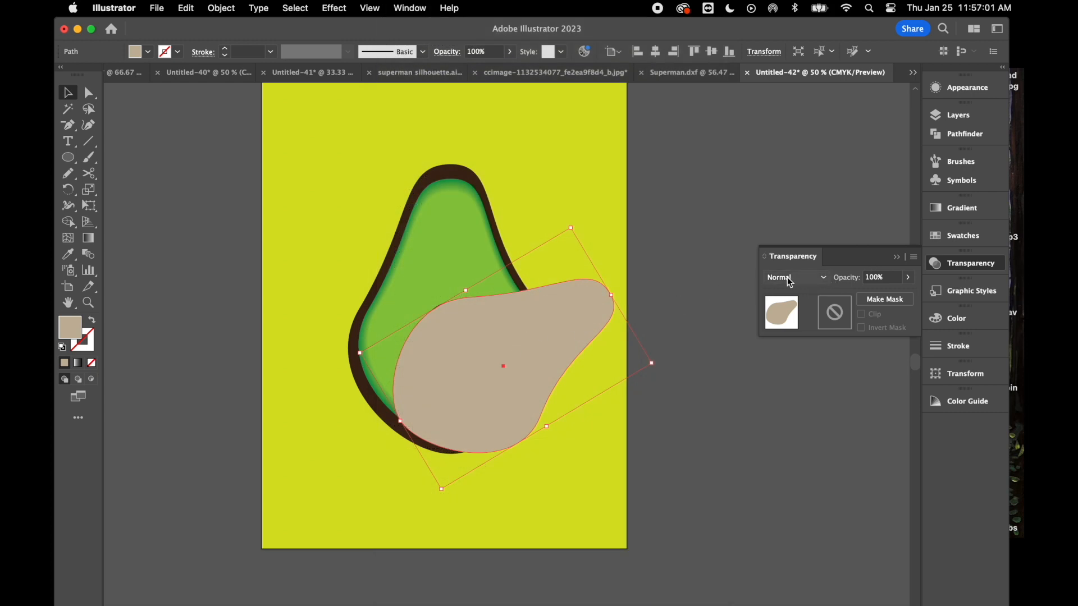
left_click(823, 279)
left_click(806, 325)
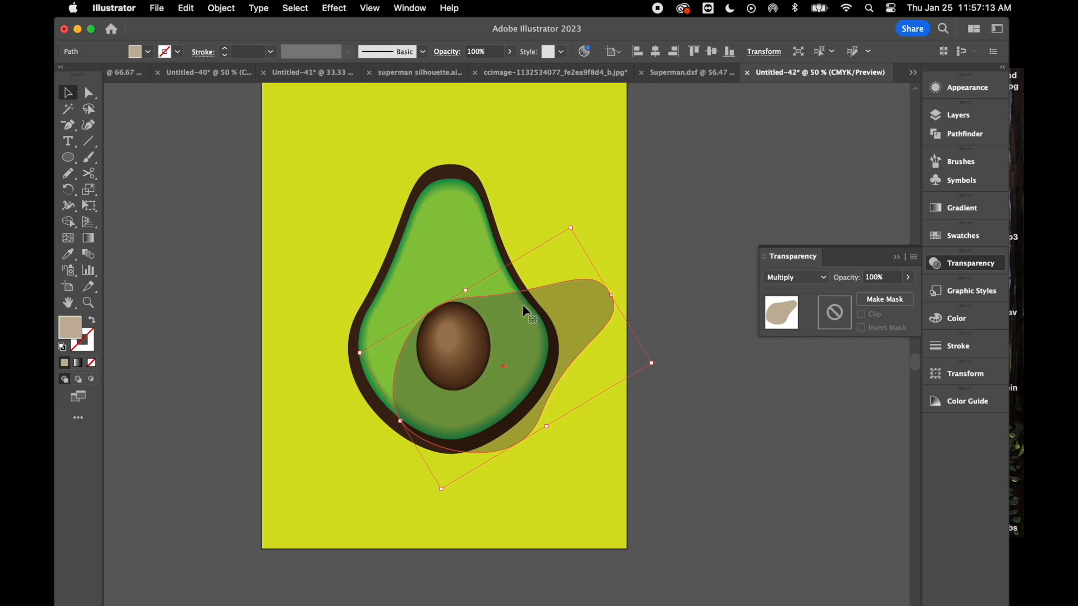
Send the beige-gray Multiply shape to the back of the stacking order so it lies behind the avocado, and deselect it.
left_click(224, 10)
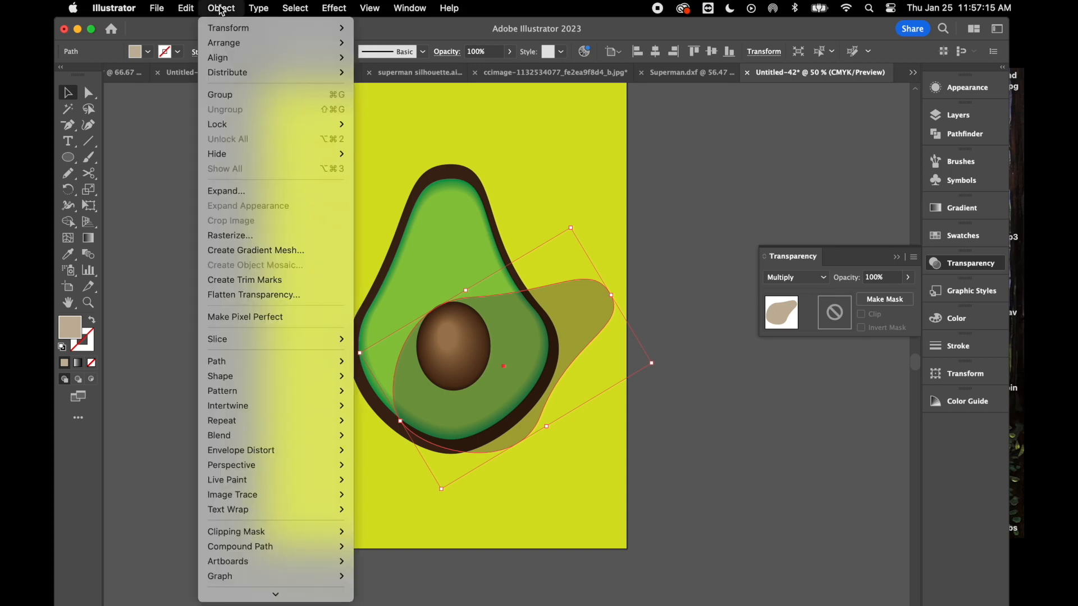
mouse_move(231, 44)
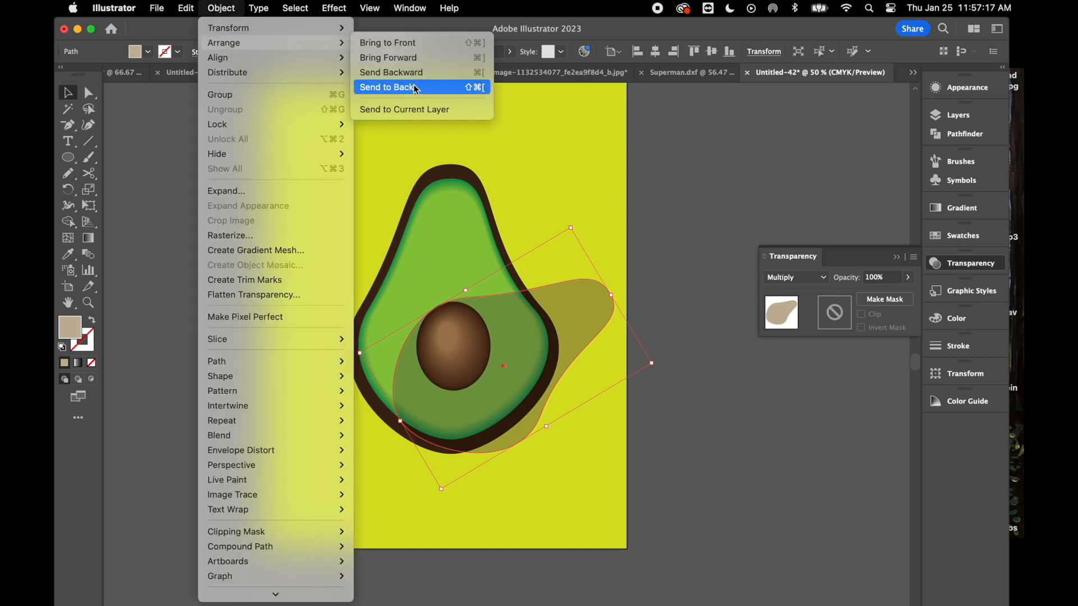
left_click(647, 162)
right_click(646, 161)
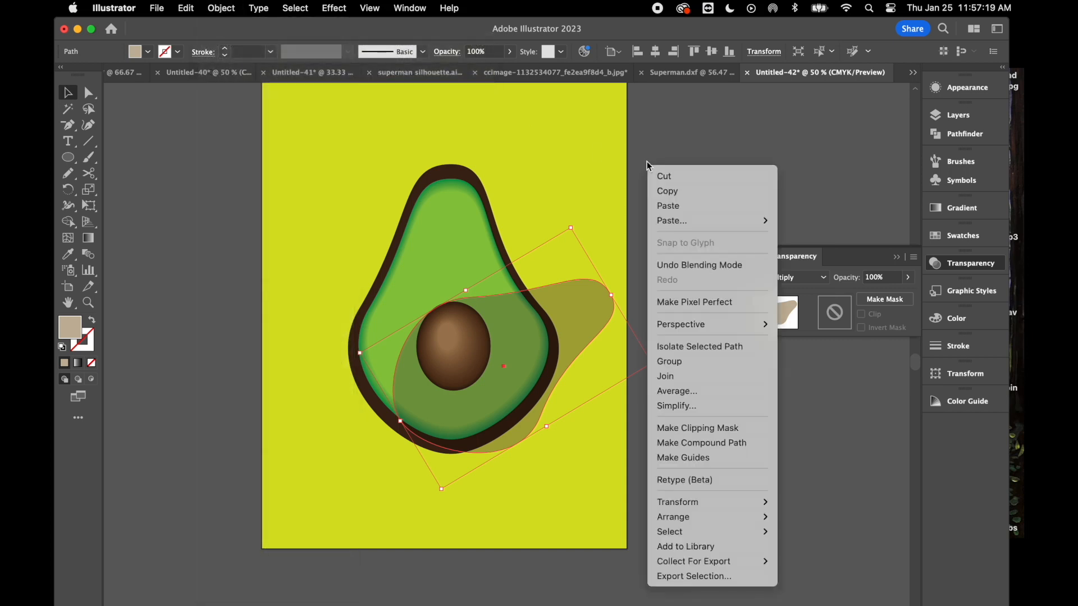
mouse_move(688, 517)
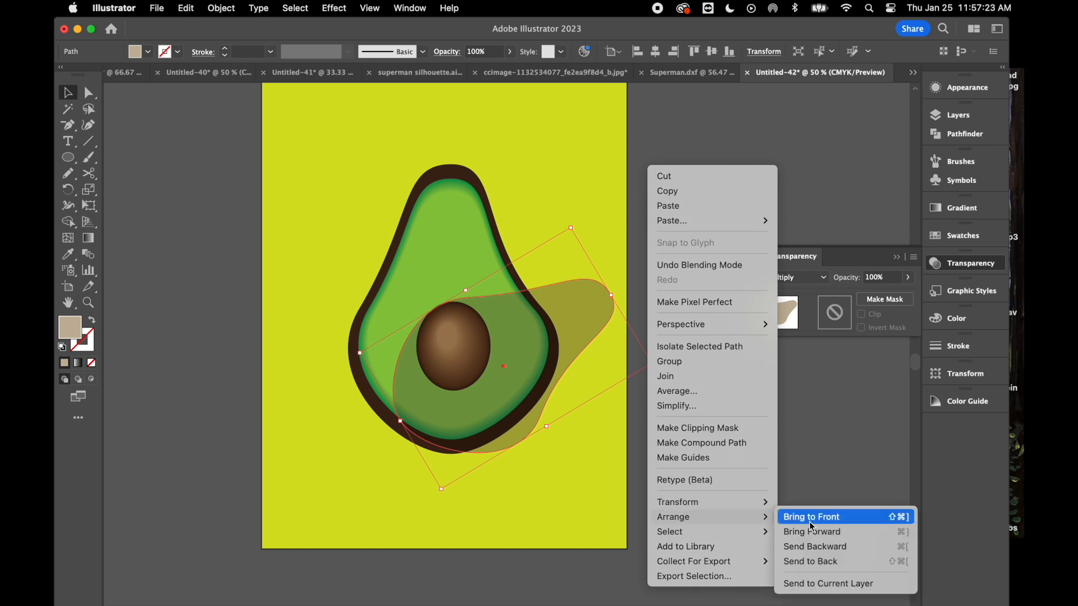
left_click(825, 561)
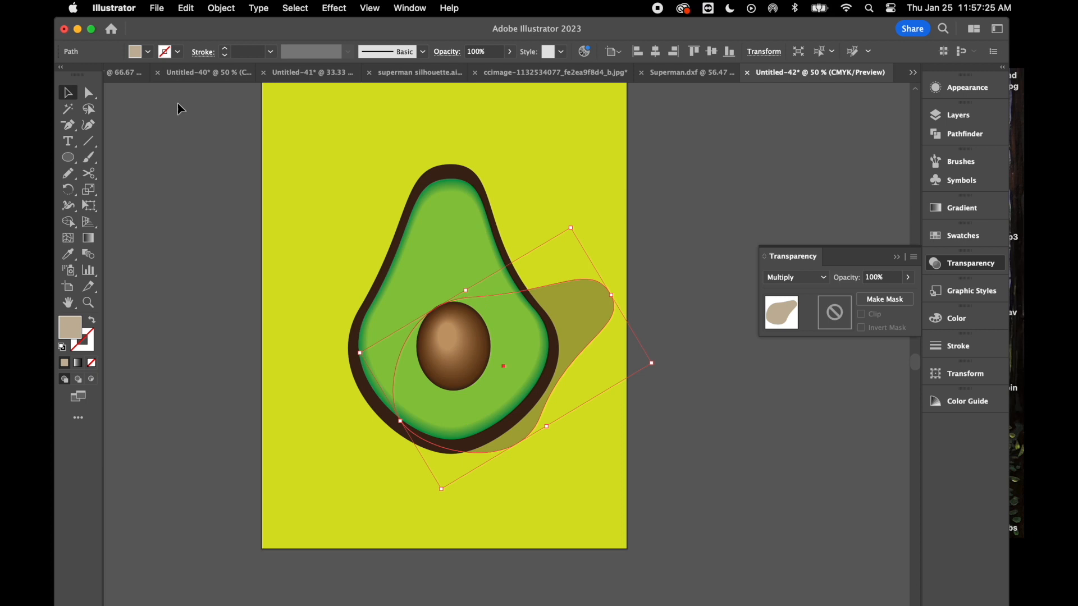
left_click(167, 228)
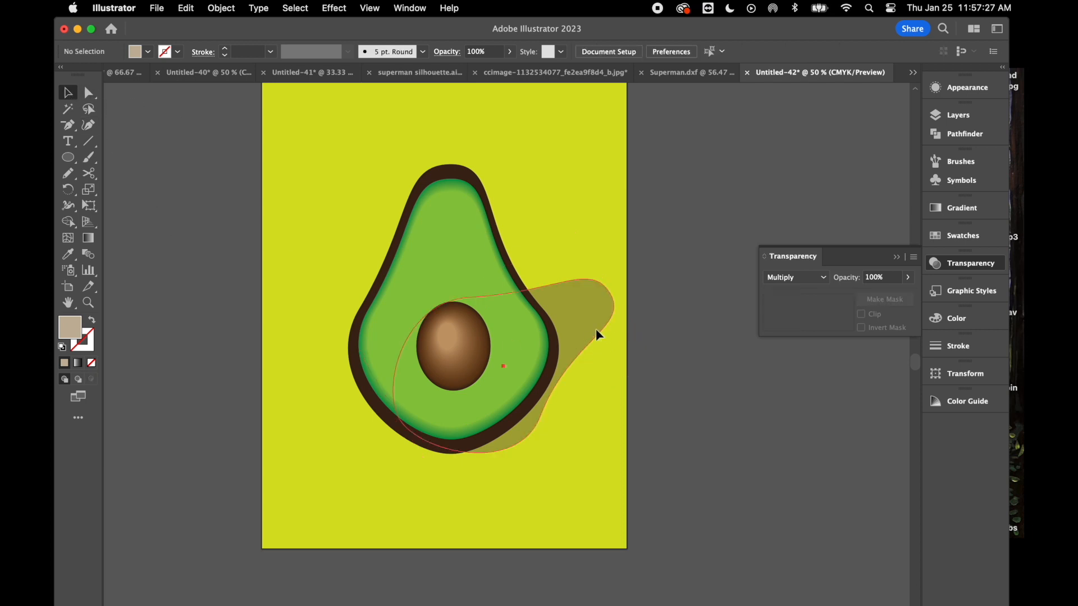
Rotate the shadow shape slightly counterclockwise, move it up along the avocado's lower right edge, and preview the artwork in presentation mode.
left_click(600, 336)
left_click_drag(653, 366, 643, 325)
left_click_drag(540, 422, 534, 402)
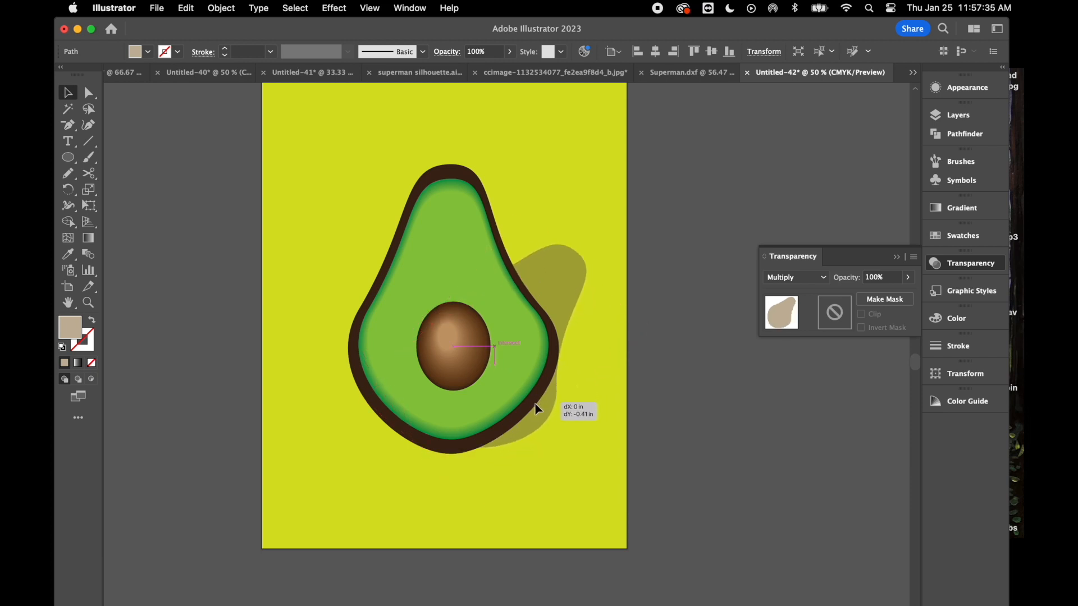
key("shift+f")
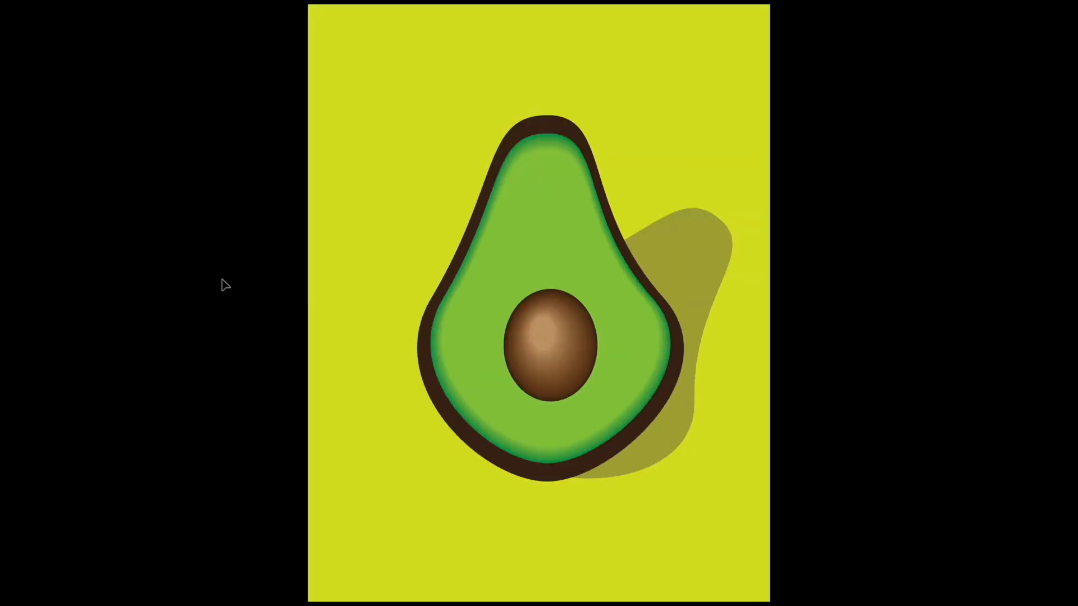